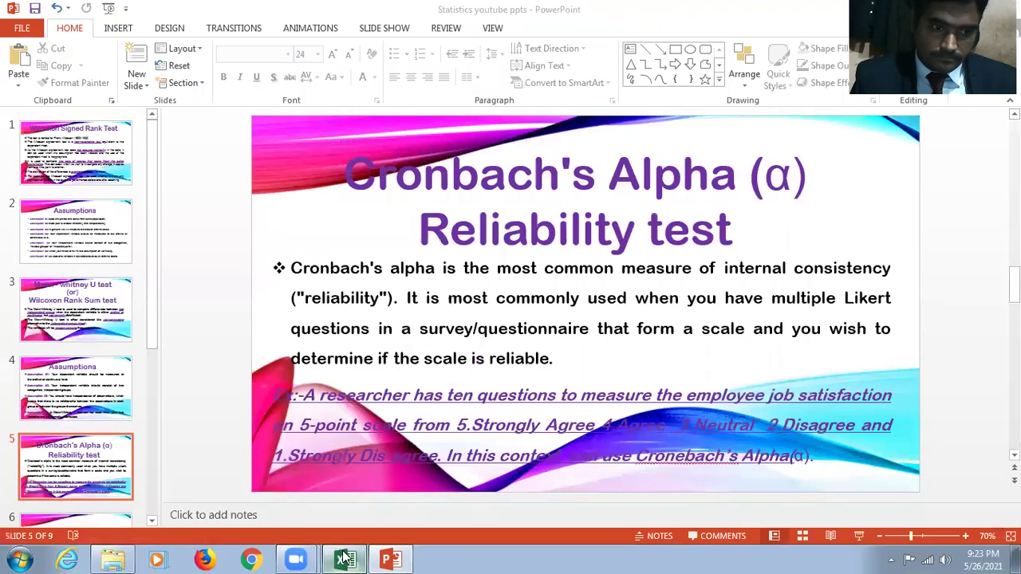
- Switch to Excel and review Sheet3's respondents, Q1–Q10 headers and the 1–5 satisfaction legend
{"action": "left_click", "coordinate": [342, 557]}
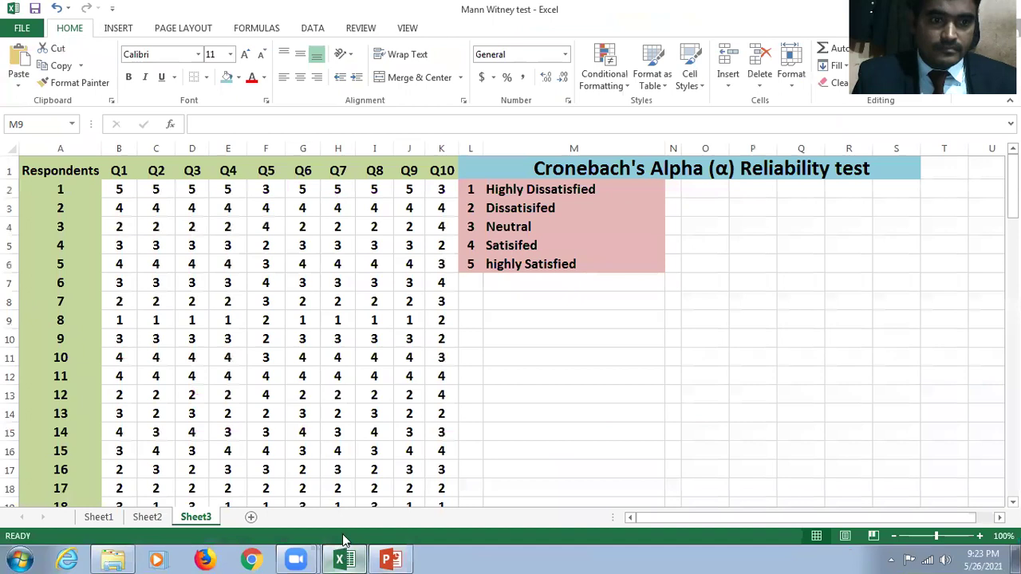
{"action": "left_click", "coordinate": [63, 174]}
{"action": "scroll", "coordinate": [100, 335], "scroll_direction": "down", "scroll_amount": 11}
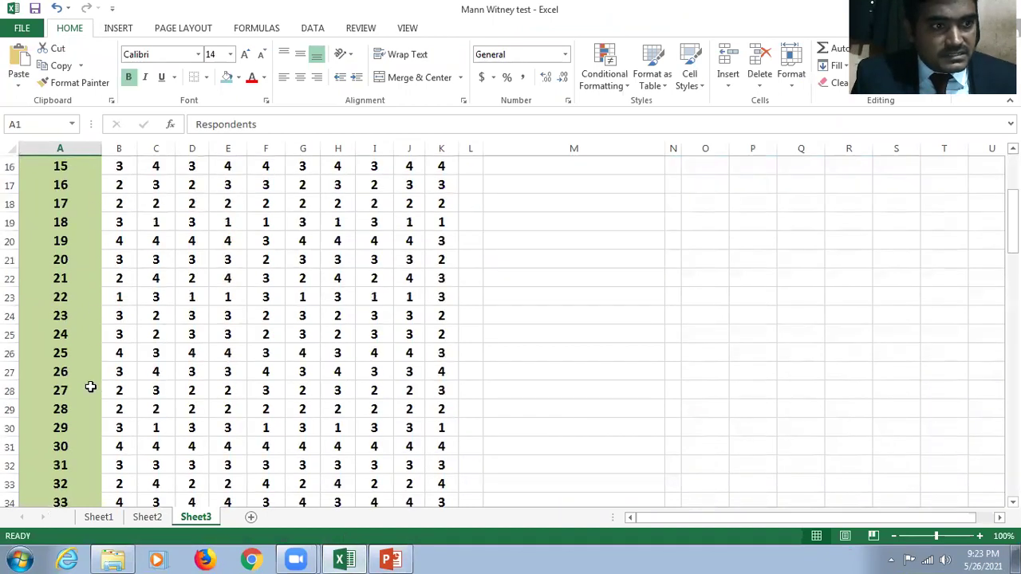
{"action": "scroll", "coordinate": [84, 419], "scroll_direction": "down", "scroll_amount": 17}
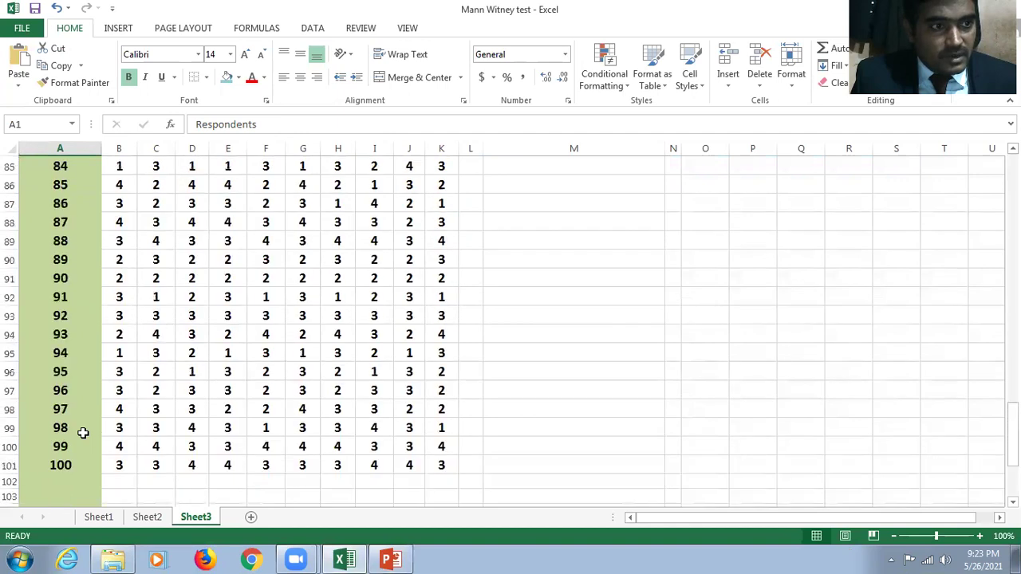
{"action": "scroll", "coordinate": [83, 432], "scroll_direction": "up", "scroll_amount": 20}
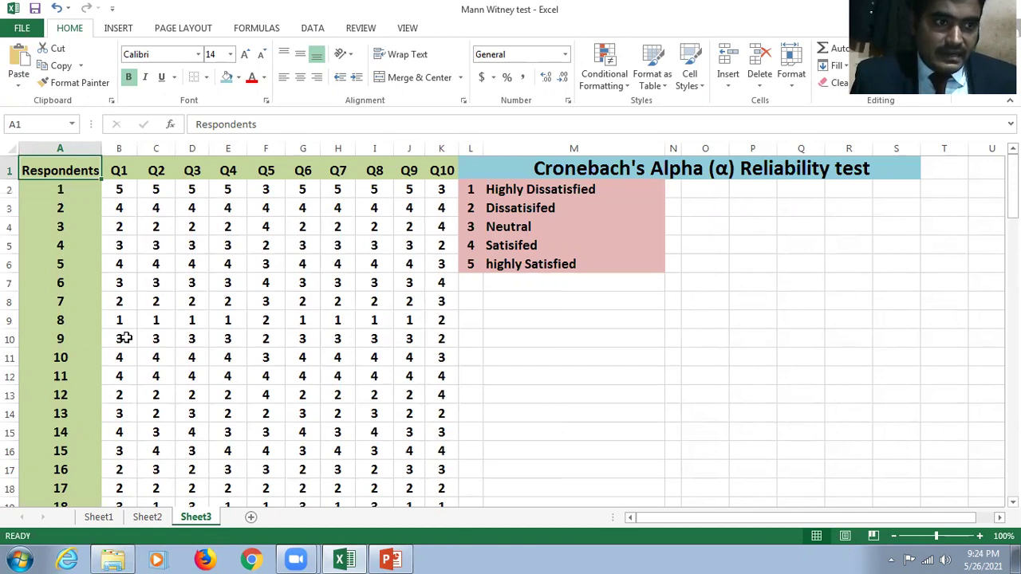
{"action": "left_click", "coordinate": [119, 176]}
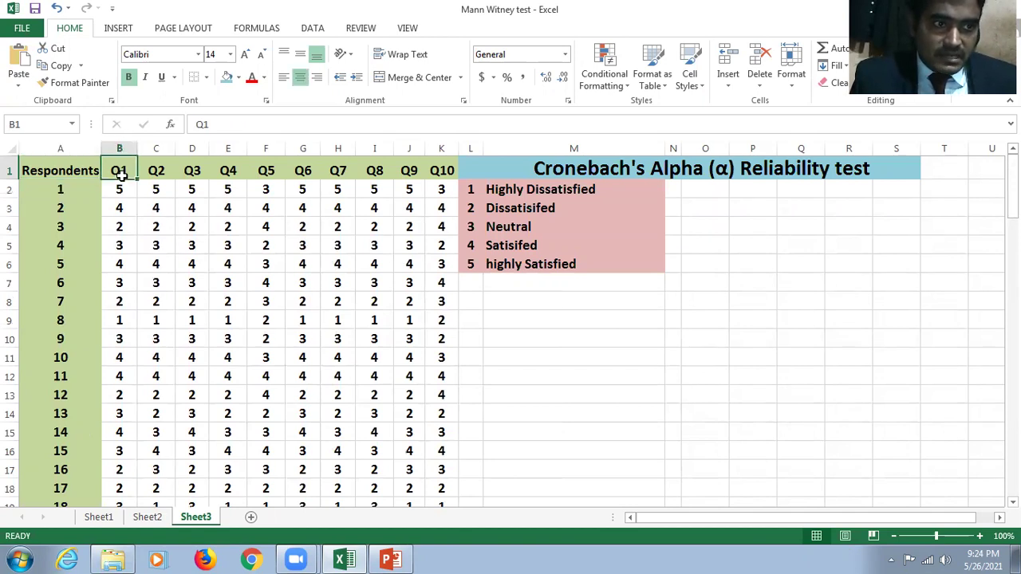
{"action": "left_click", "coordinate": [441, 173]}
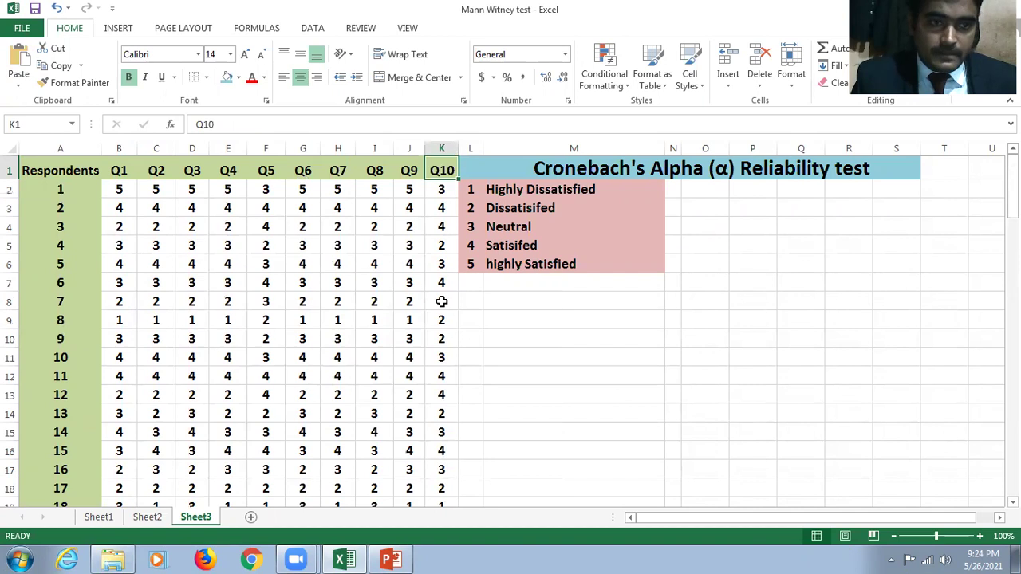
{"action": "left_click", "coordinate": [473, 264]}
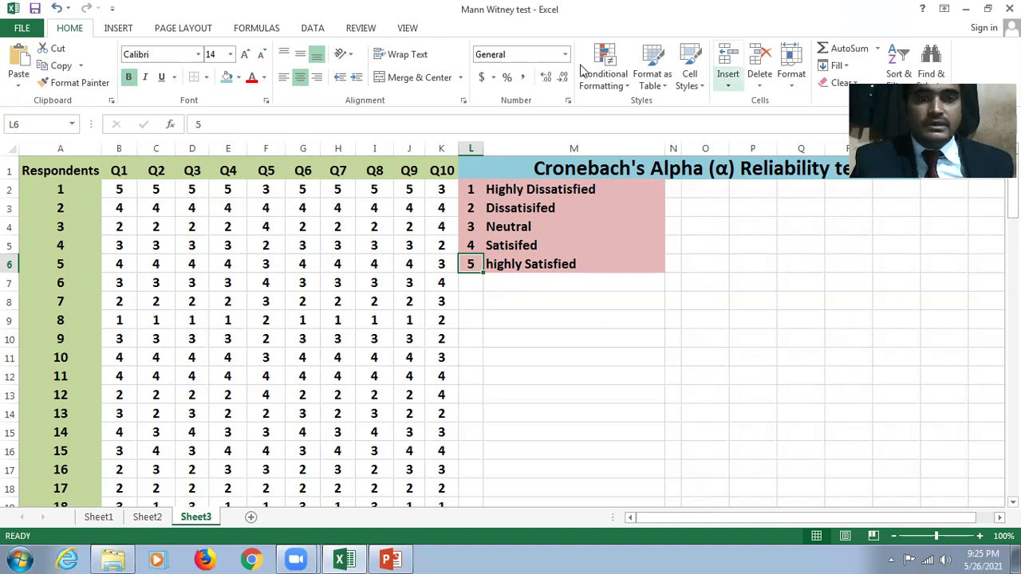
- Choose Anova: Two-Factor Without Replication from Data Analysis on the DATA tab
{"action": "left_click", "coordinate": [317, 29]}
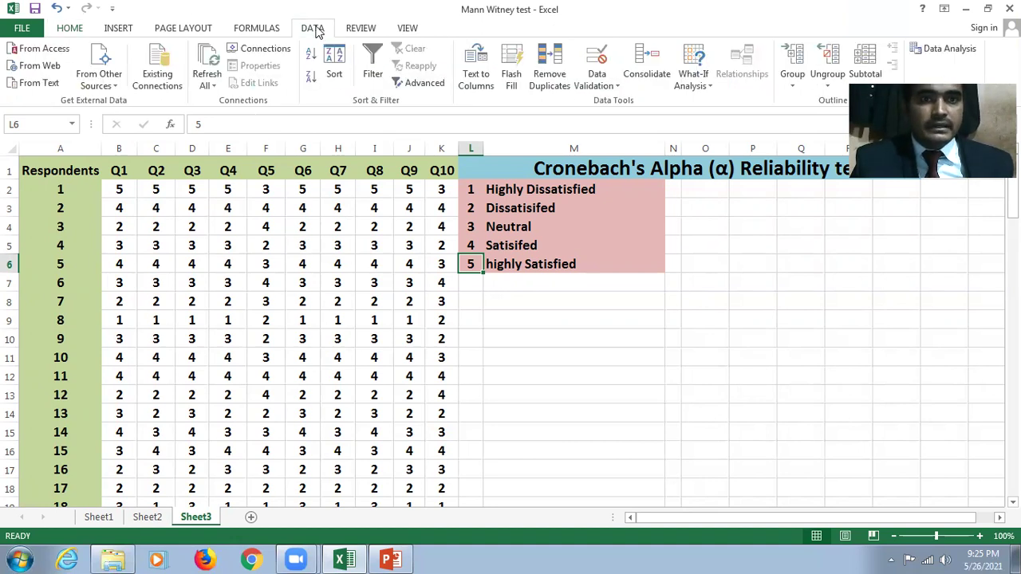
{"action": "left_click", "coordinate": [947, 50]}
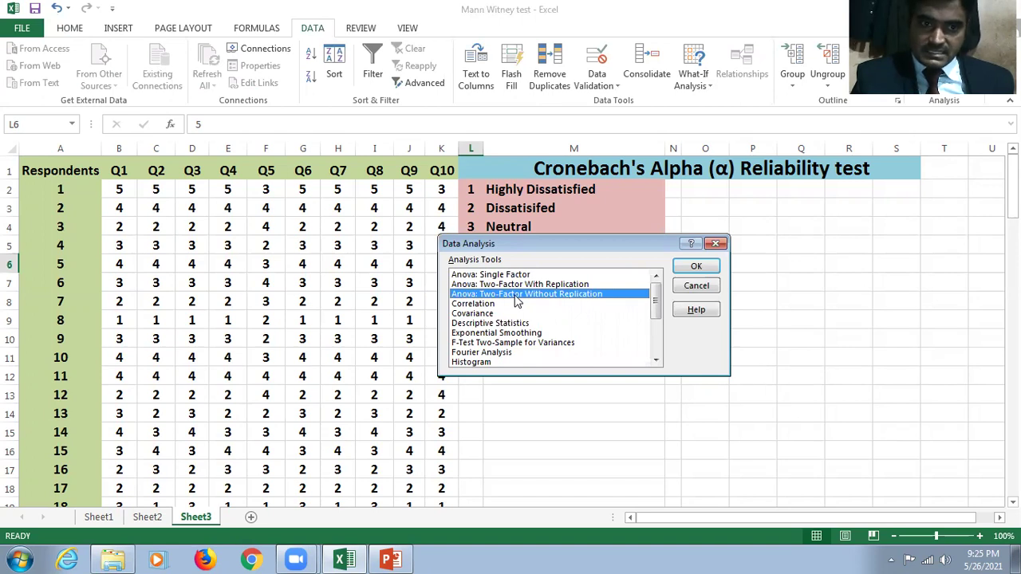
{"action": "double_click", "coordinate": [516, 295]}
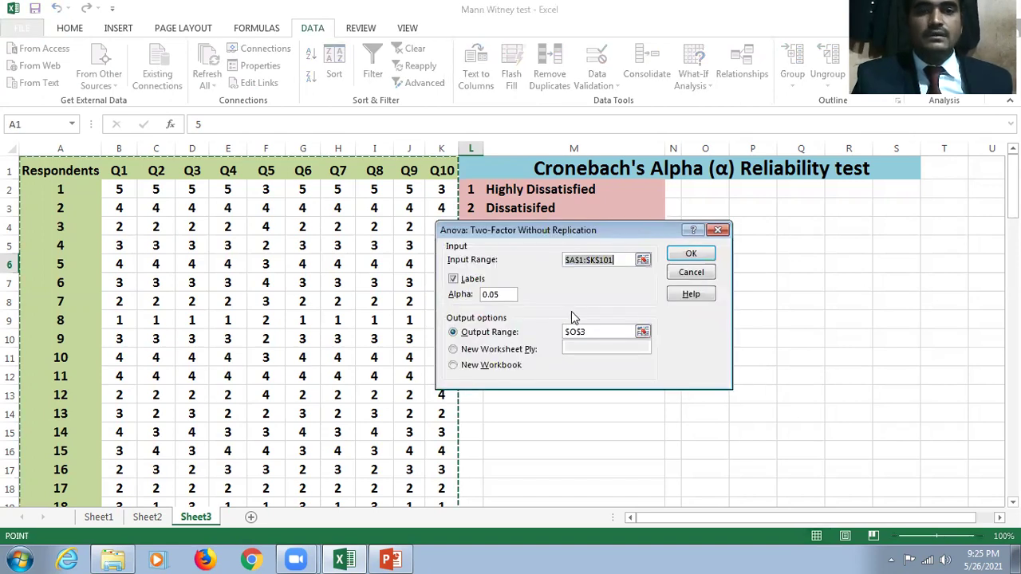
- Run the ANOVA on input range A1:K101 with labels, placing the output at cell P3
{"action": "left_click", "coordinate": [619, 260]}
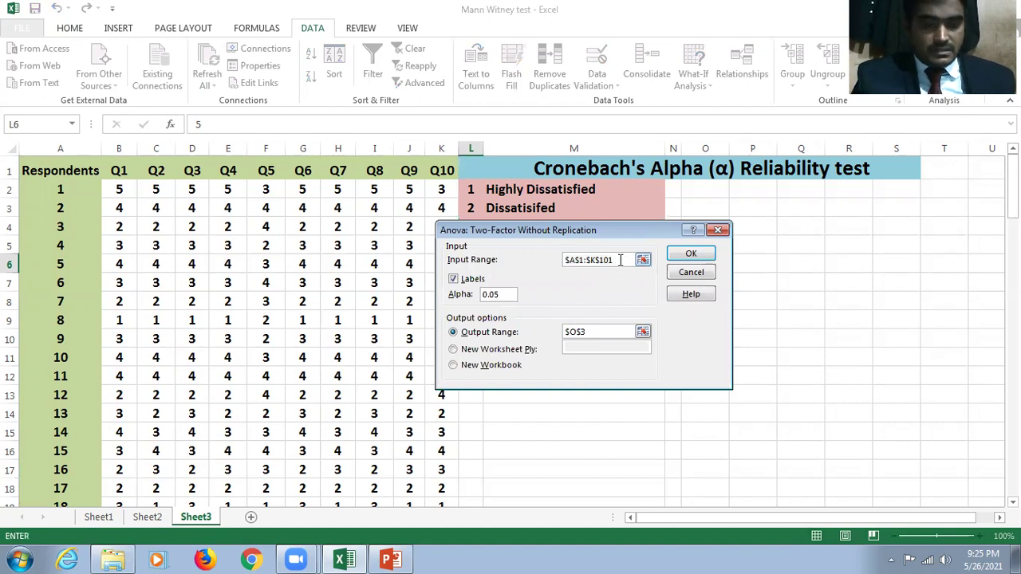
{"action": "key", "text": "BackSpace"}
{"action": "key", "text": "BackSpace"}
{"action": "key", "text": "BackSpace"}
{"action": "key", "text": "BackSpace"}
{"action": "key", "text": "BackSpace"}
{"action": "key", "text": "BackSpace"}
{"action": "key", "text": "BackSpace"}
{"action": "key", "text": "BackSpace"}
{"action": "key", "text": "BackSpace"}
{"action": "key", "text": "BackSpace"}
{"action": "key", "text": "BackSpace"}
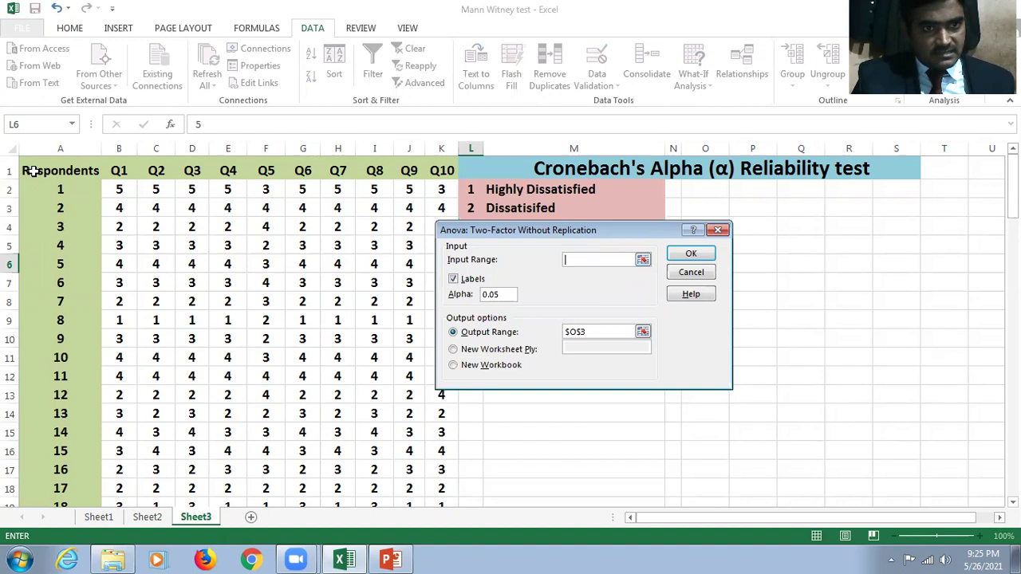
{"action": "left_click_drag", "start_coordinate": [30, 173], "coordinate": [444, 393]}
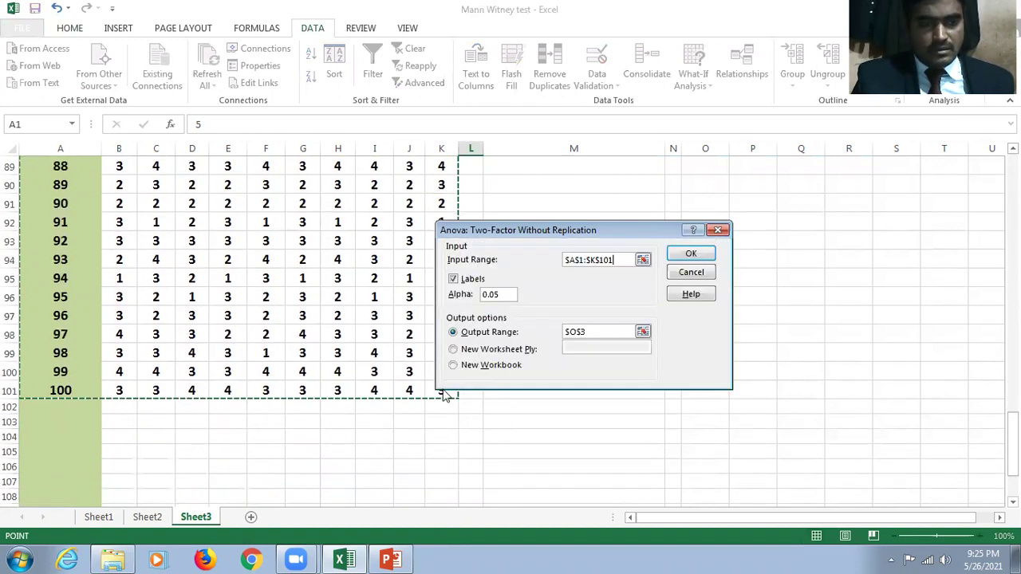
{"action": "scroll", "coordinate": [369, 375], "scroll_direction": "up", "scroll_amount": 14}
{"action": "scroll", "coordinate": [369, 375], "scroll_direction": "up", "scroll_amount": 15}
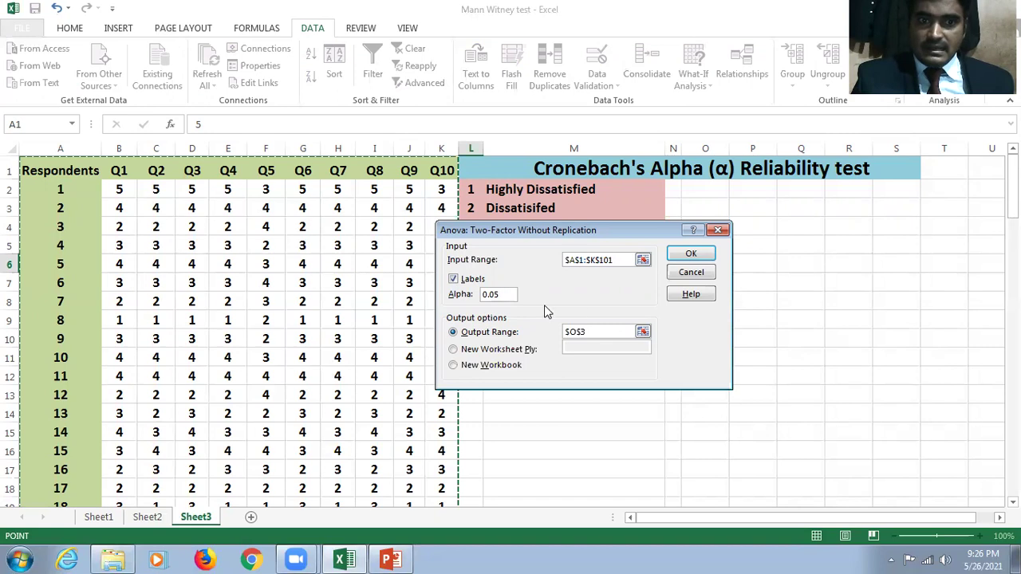
{"action": "left_click_drag", "start_coordinate": [626, 226], "coordinate": [618, 229]}
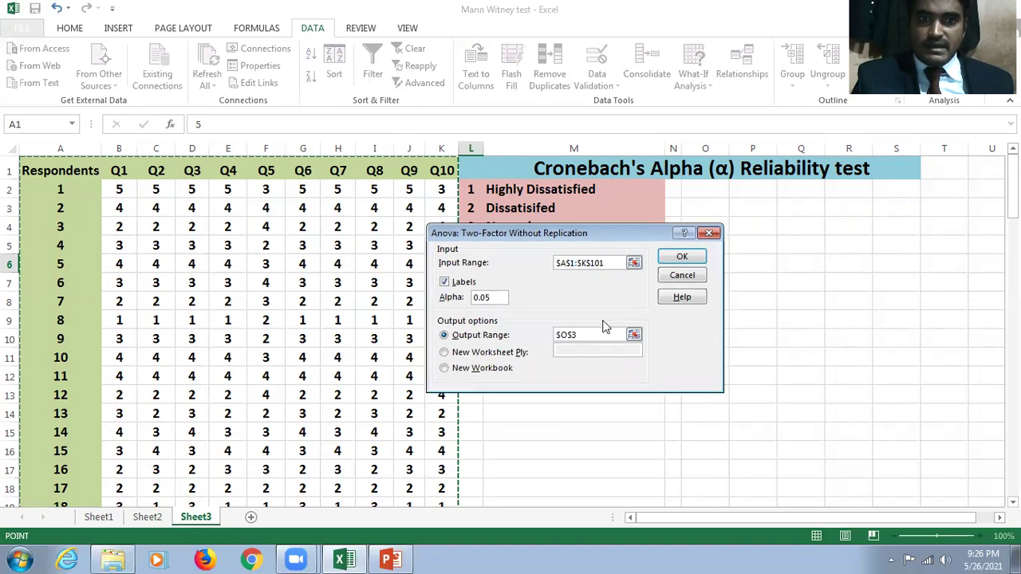
{"action": "left_click", "coordinate": [591, 336]}
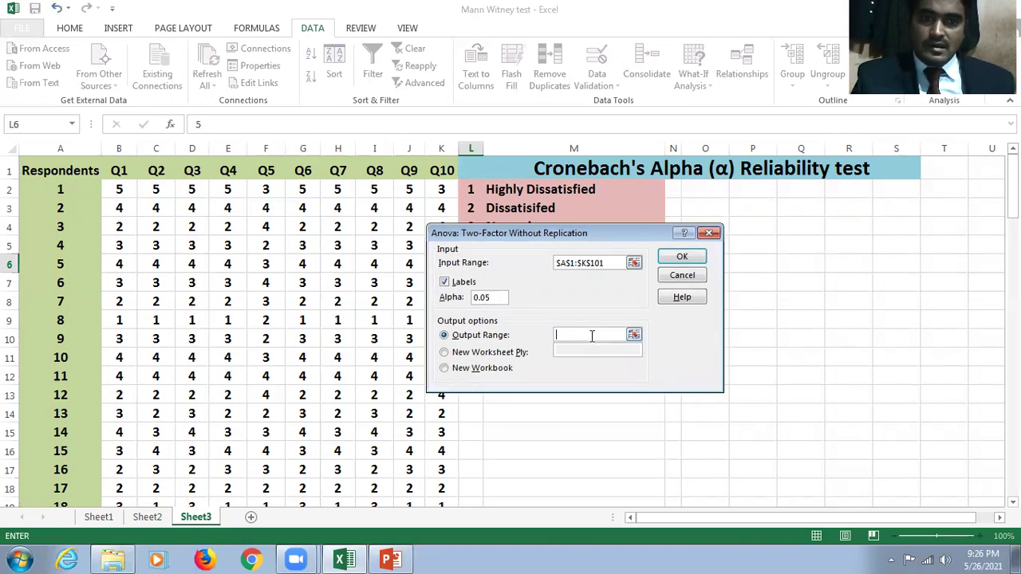
{"action": "left_click", "coordinate": [742, 210]}
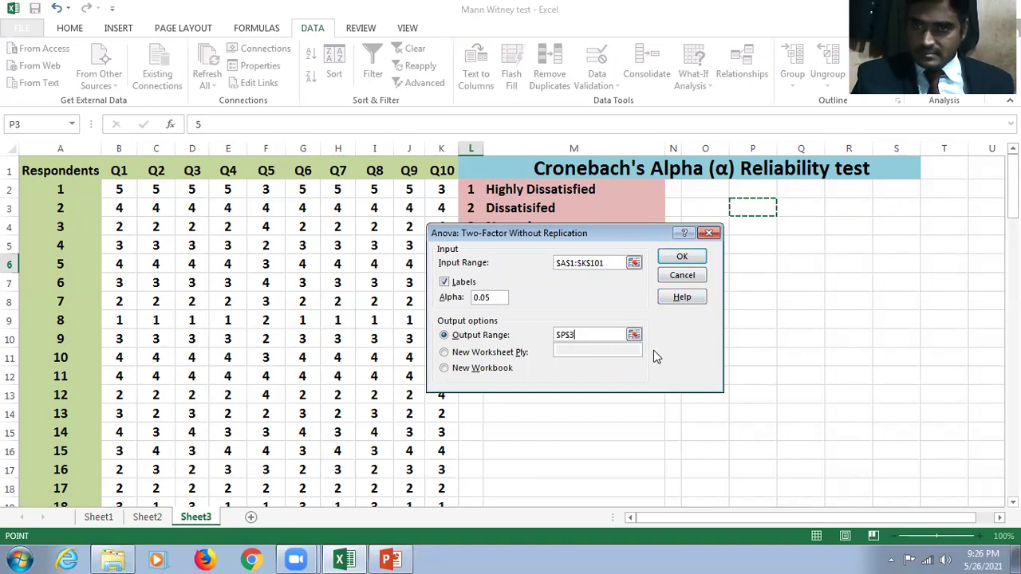
{"action": "left_click", "coordinate": [675, 256]}
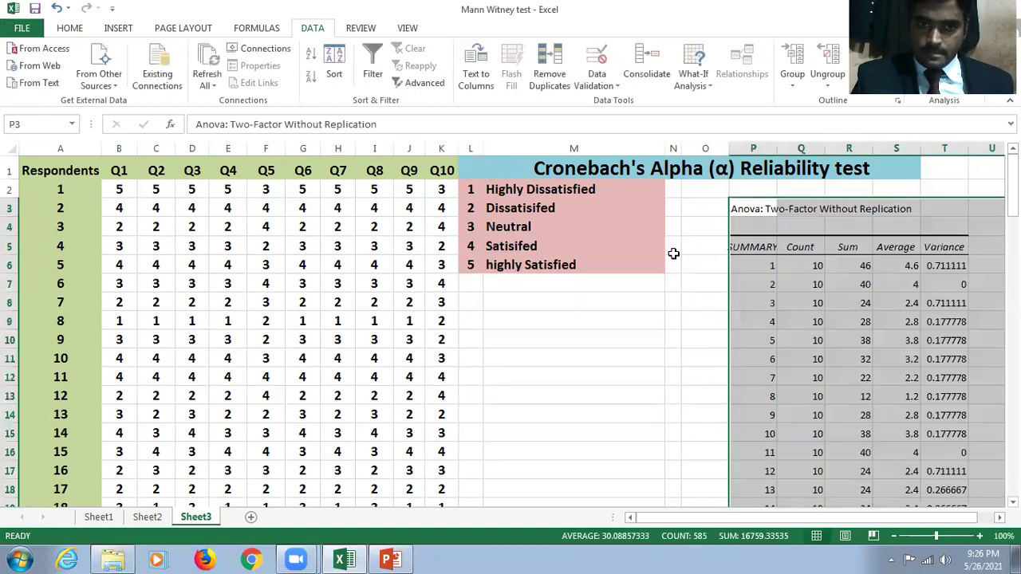
- Check respondent 1's summary values: count 10, sum 46, average and variance
{"action": "left_click", "coordinate": [766, 265]}
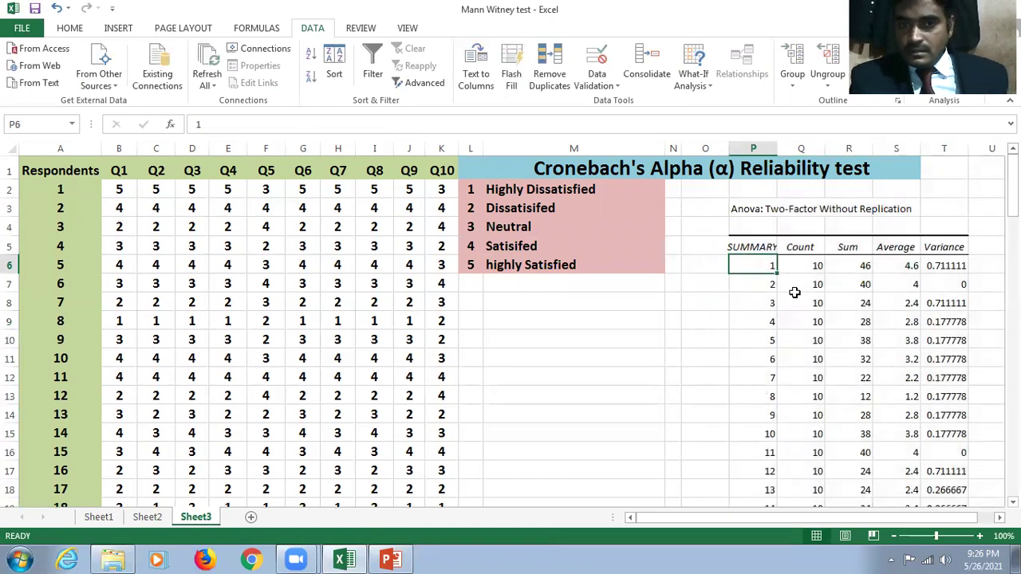
{"action": "scroll", "coordinate": [770, 365], "scroll_direction": "down", "scroll_amount": 20}
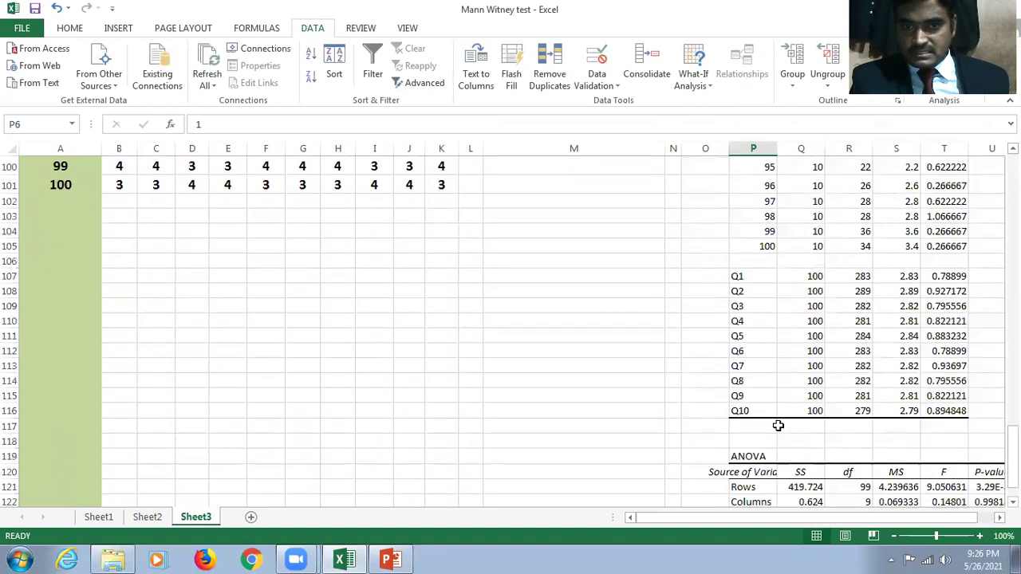
{"action": "scroll", "coordinate": [778, 424], "scroll_direction": "up", "scroll_amount": 20}
{"action": "scroll", "coordinate": [776, 419], "scroll_direction": "up", "scroll_amount": 8}
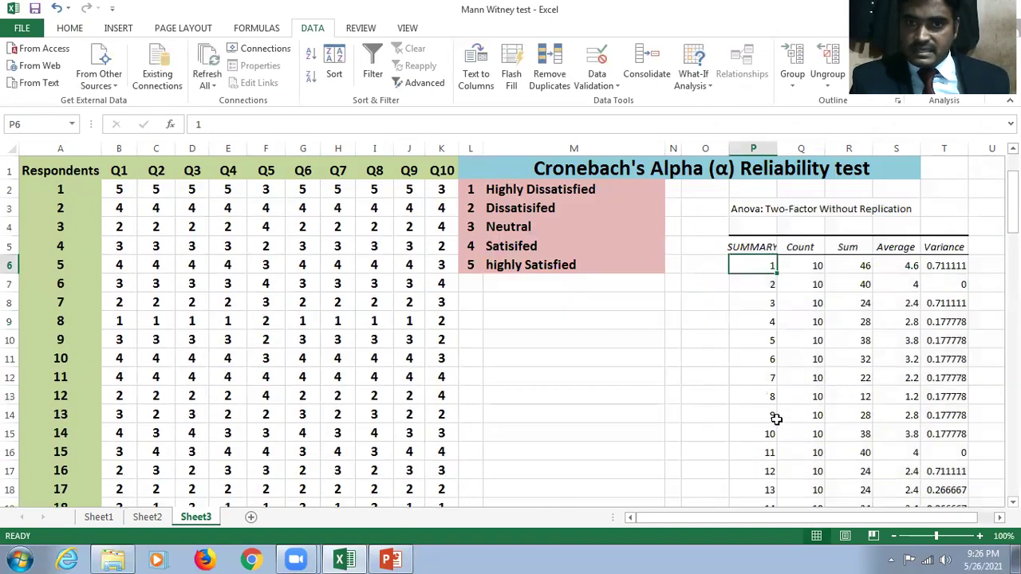
{"action": "left_click", "coordinate": [810, 265]}
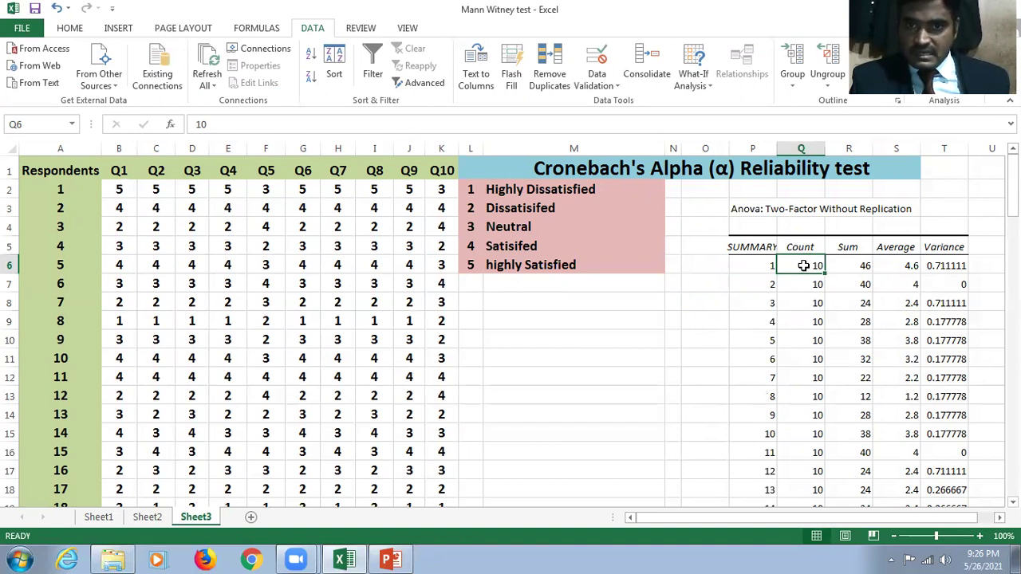
{"action": "left_click", "coordinate": [858, 264]}
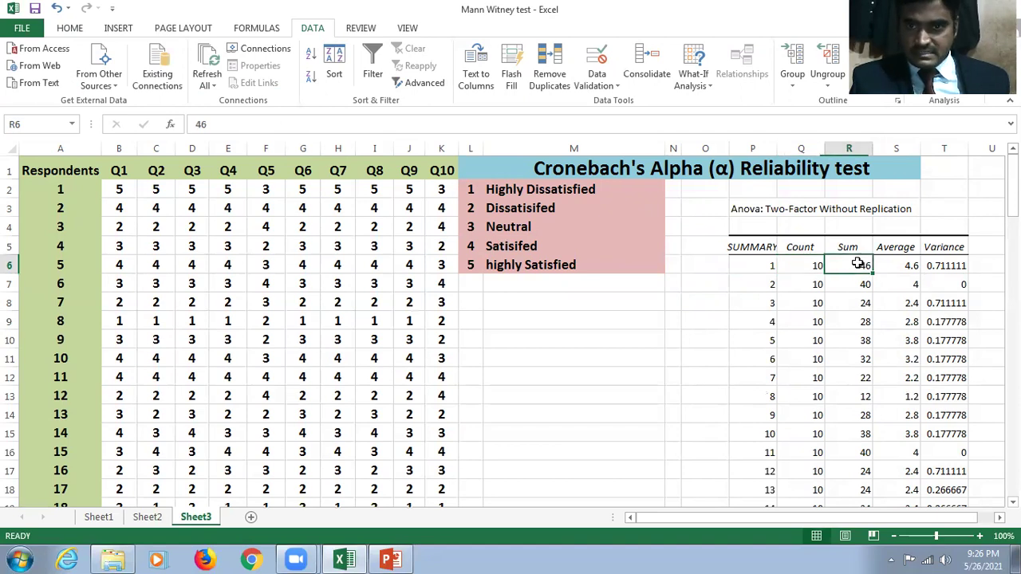
{"action": "left_click", "coordinate": [900, 267]}
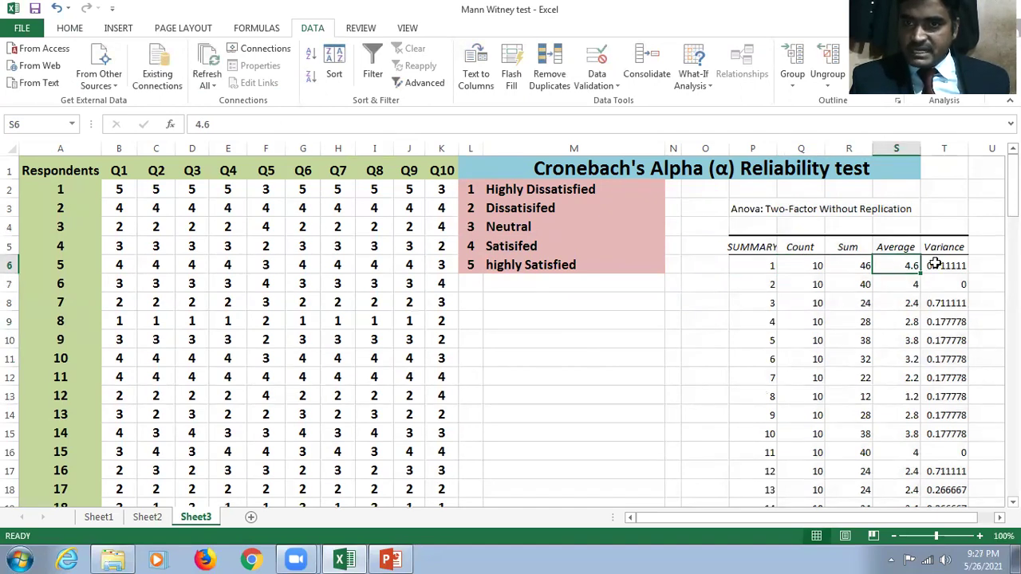
{"action": "left_click", "coordinate": [935, 265]}
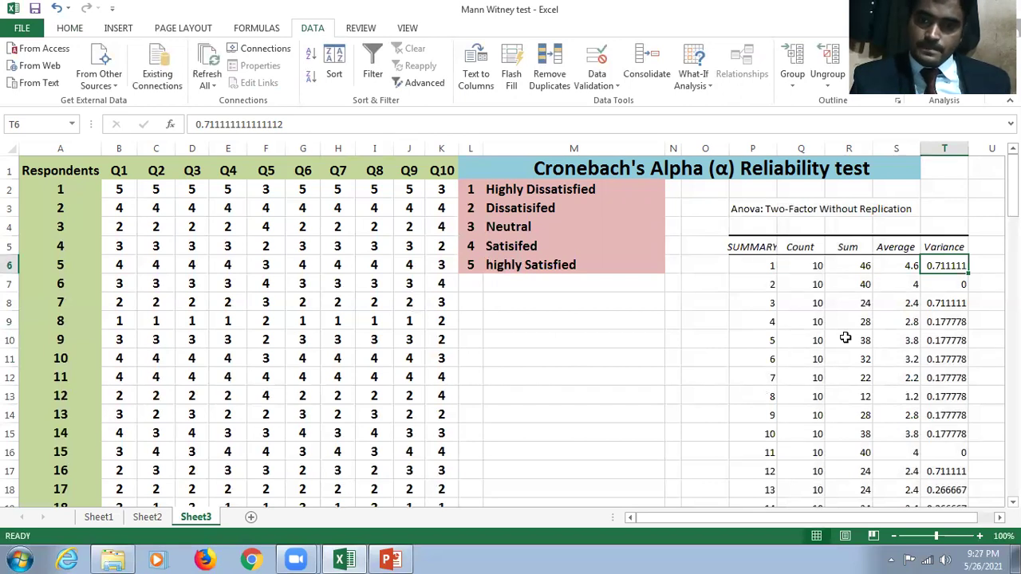
- Scroll down to the ANOVA table showing Rows, Columns, Error and Total with SS, df, MS
{"action": "scroll", "coordinate": [845, 338], "scroll_direction": "down", "scroll_amount": 7}
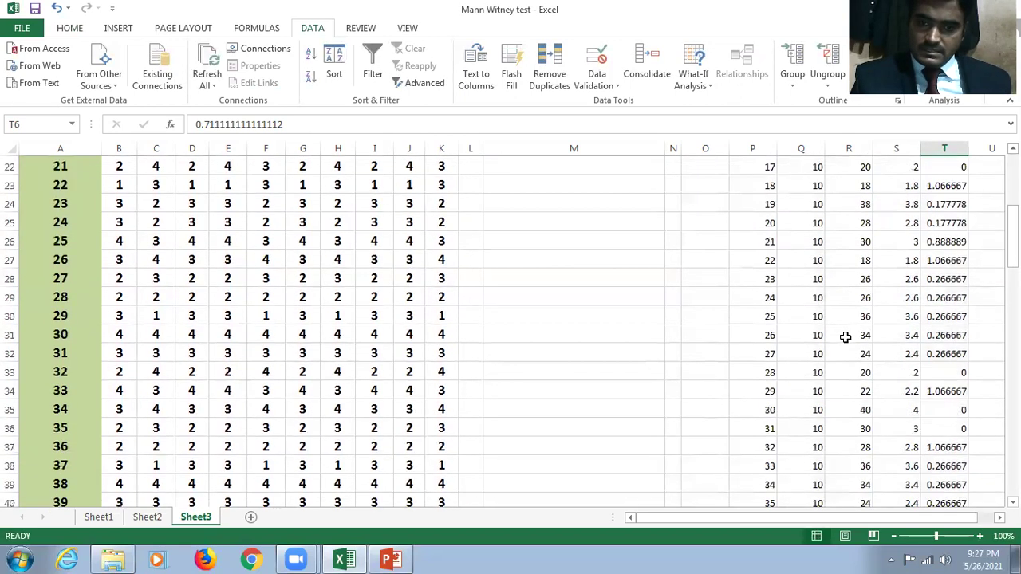
{"action": "scroll", "coordinate": [846, 337], "scroll_direction": "up", "scroll_amount": 3}
{"action": "scroll", "coordinate": [845, 337], "scroll_direction": "down", "scroll_amount": 4}
{"action": "scroll", "coordinate": [846, 337], "scroll_direction": "down", "scroll_amount": 20}
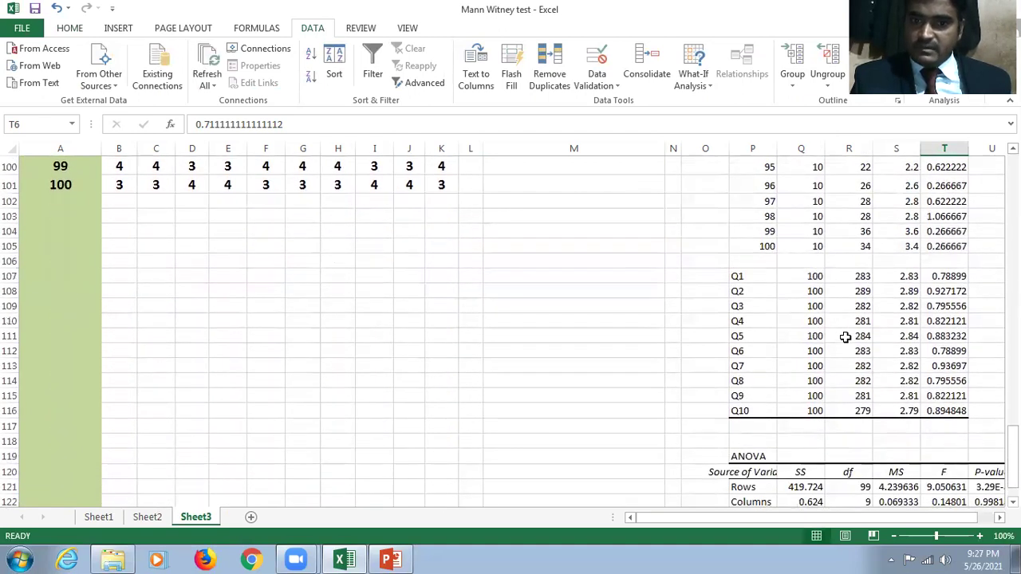
{"action": "scroll", "coordinate": [846, 337], "scroll_direction": "down", "scroll_amount": 3}
{"action": "scroll", "coordinate": [846, 337], "scroll_direction": "up", "scroll_amount": 2}
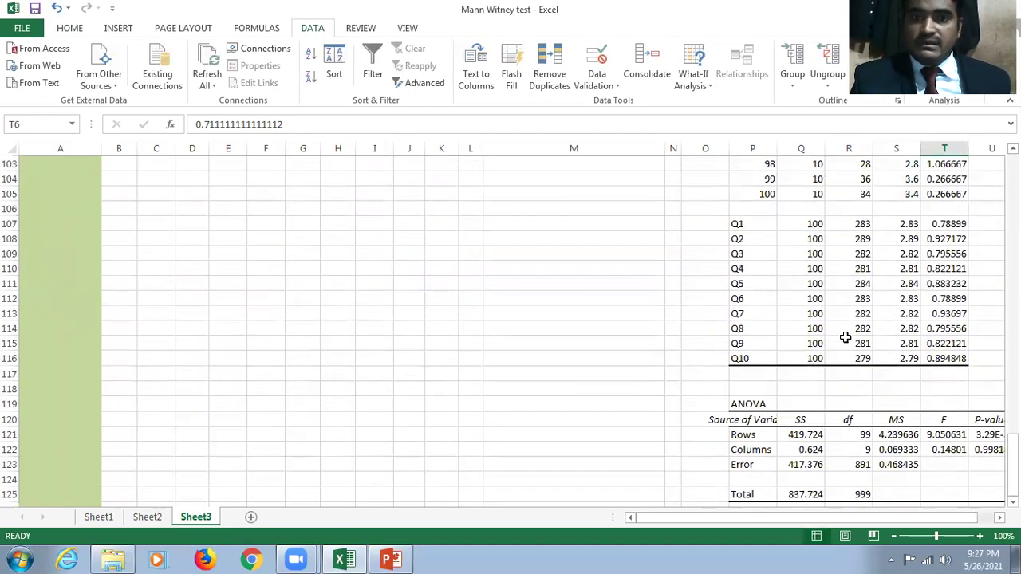
{"action": "scroll", "coordinate": [845, 338], "scroll_direction": "down", "scroll_amount": 1}
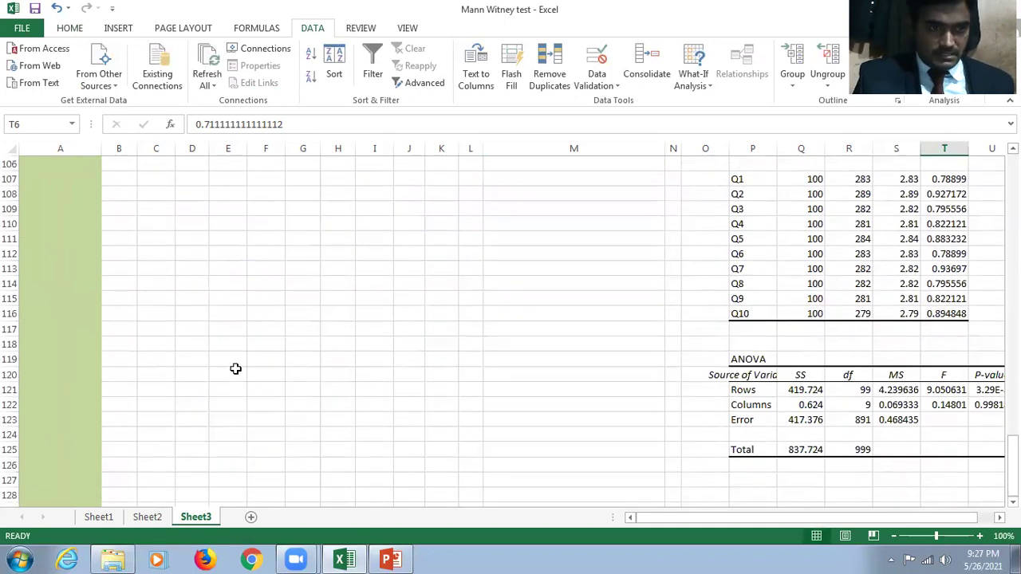
- Enter the label 'Cronebach's Alpha' in row 120
{"action": "left_click", "coordinate": [302, 374]}
{"action": "type", "text": "C"}
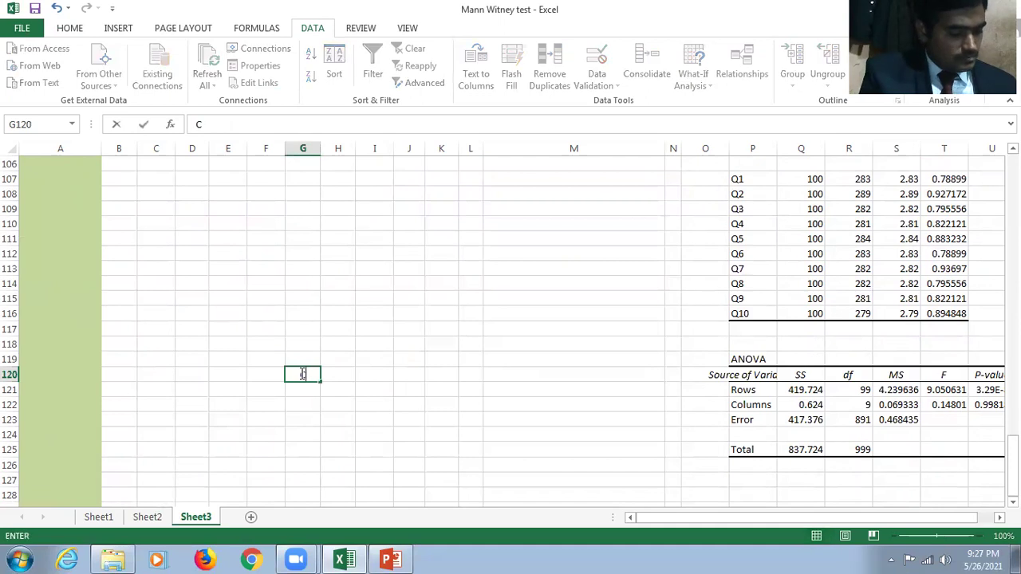
{"action": "type", "text": "roneba"}
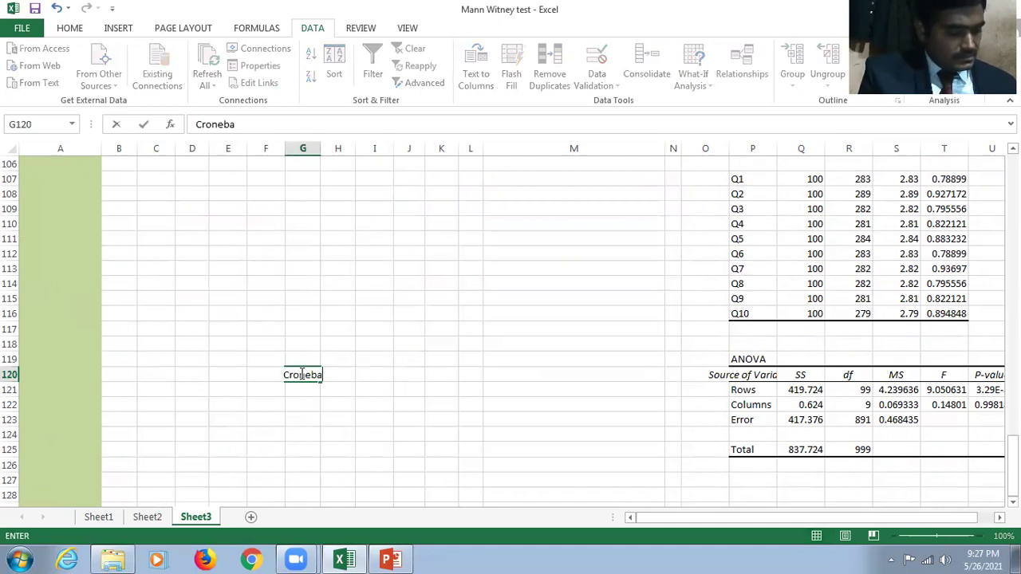
{"action": "type", "text": "ch's A"}
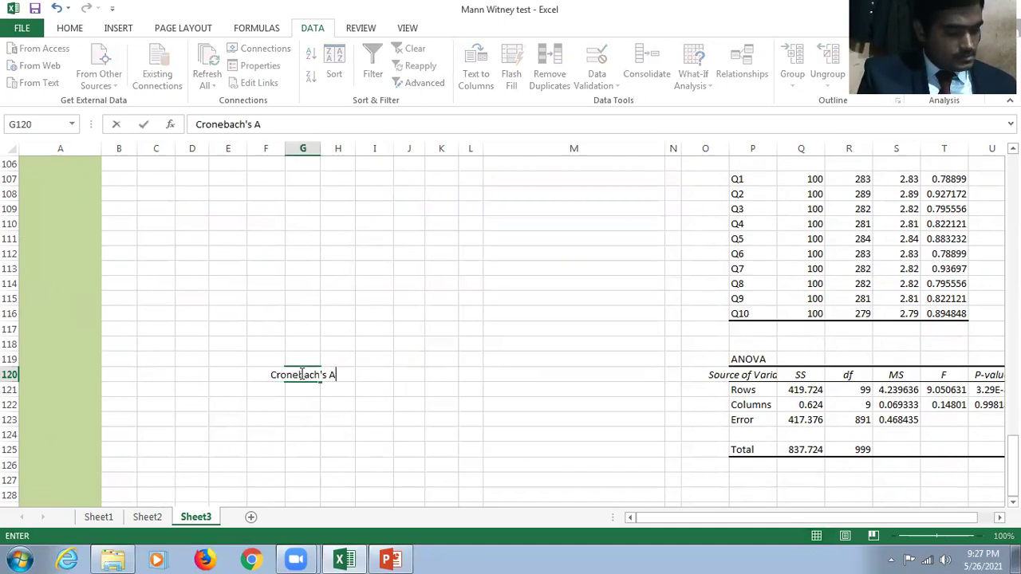
{"action": "type", "text": "lpha"}
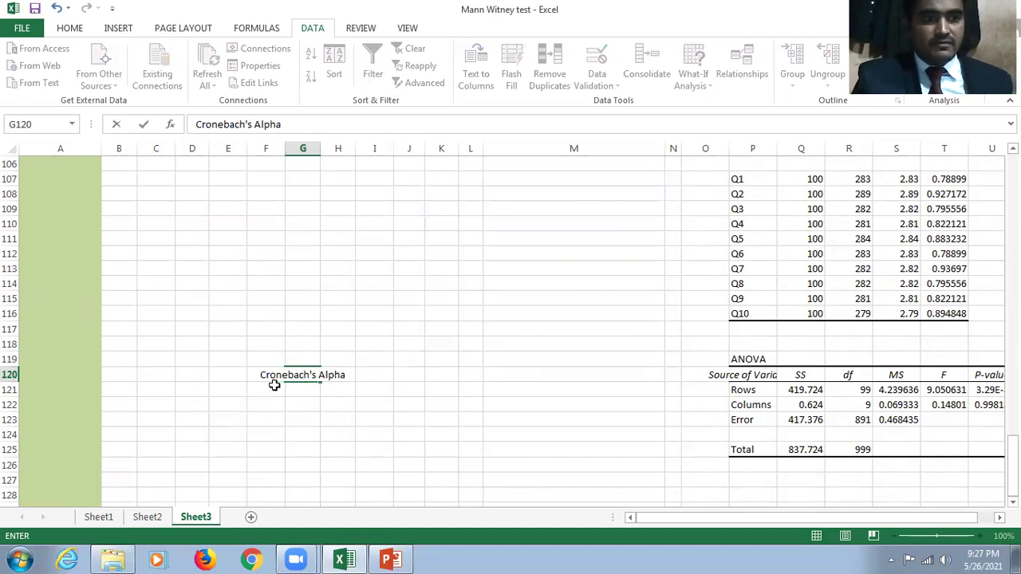
{"action": "left_click", "coordinate": [272, 386]}
- Apply a light-blue fill across F120:H120 behind the label
{"action": "left_click_drag", "start_coordinate": [285, 148], "coordinate": [351, 170]}
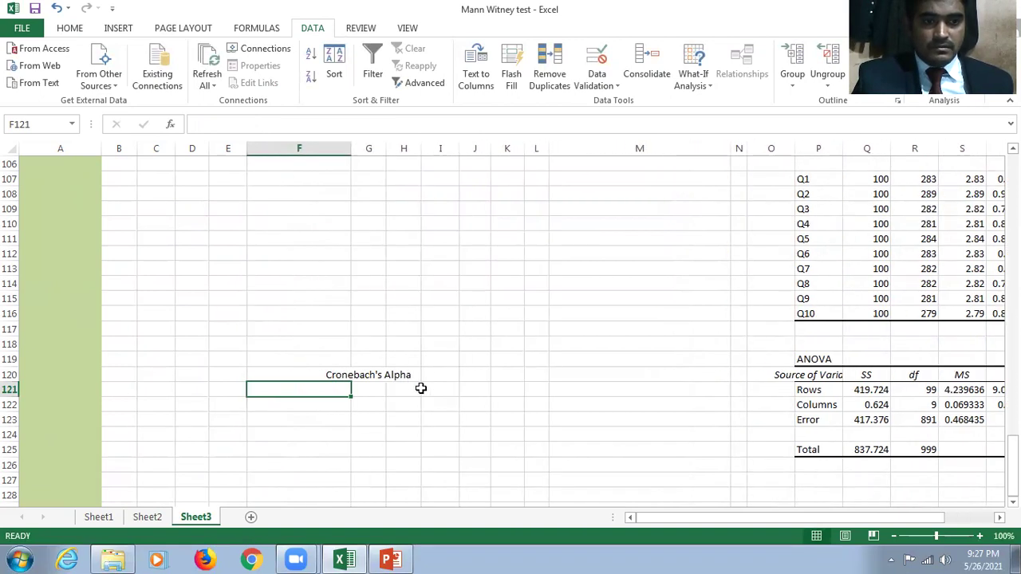
{"action": "left_click", "coordinate": [313, 371]}
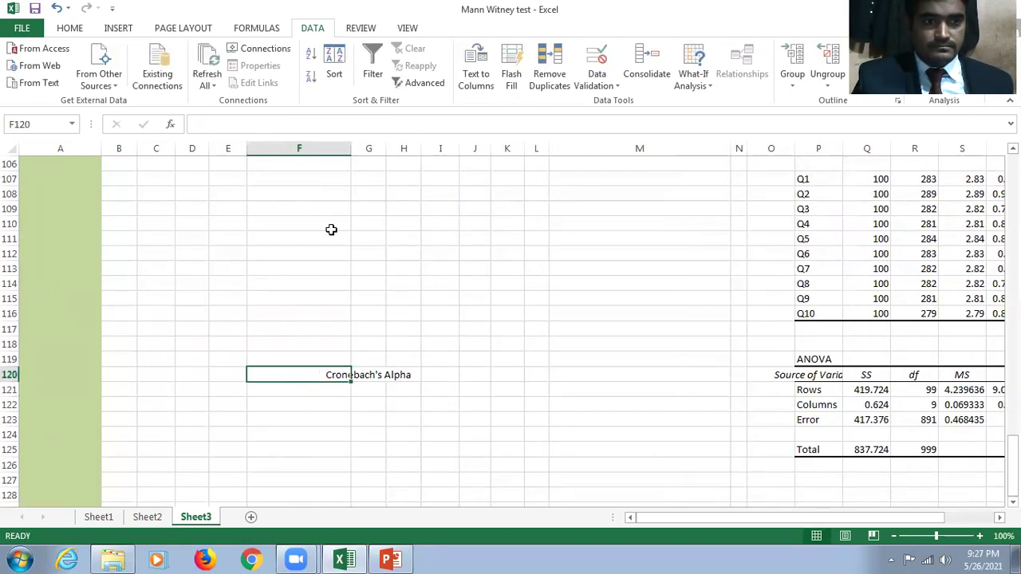
{"action": "left_click", "coordinate": [69, 28]}
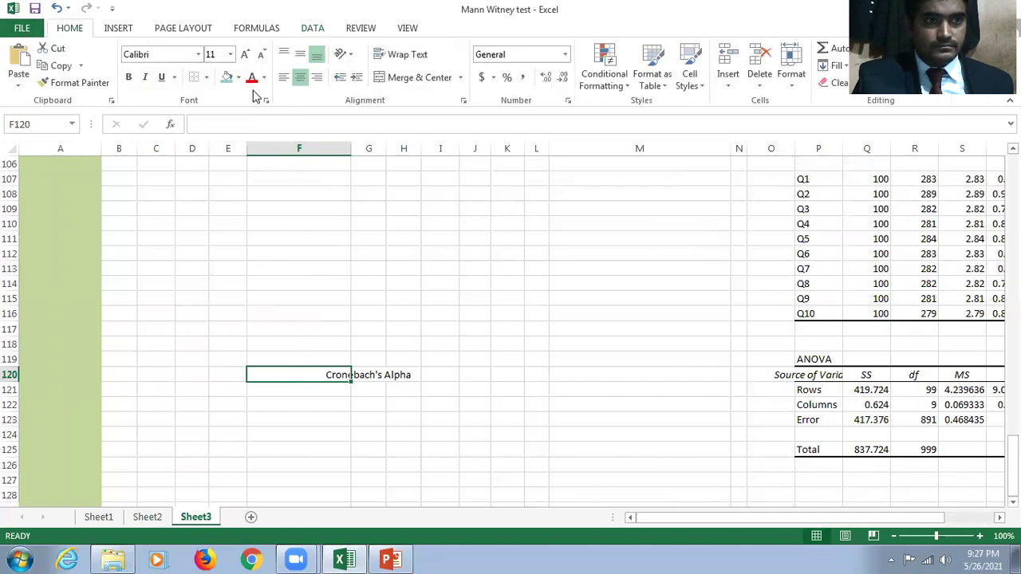
{"action": "left_click", "coordinate": [283, 77]}
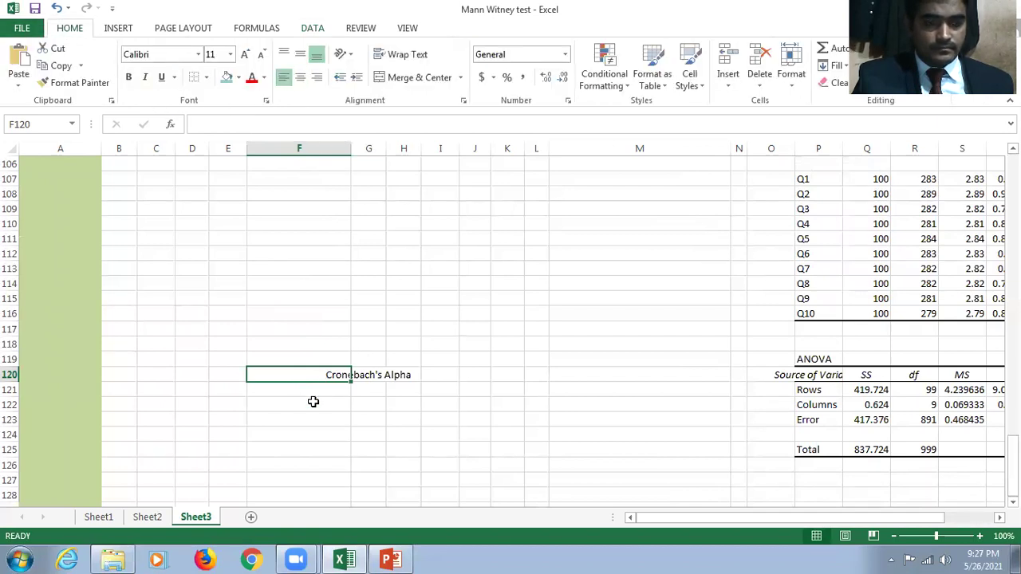
{"action": "key", "text": "ctrl+z"}
{"action": "key", "text": "ctrl+z"}
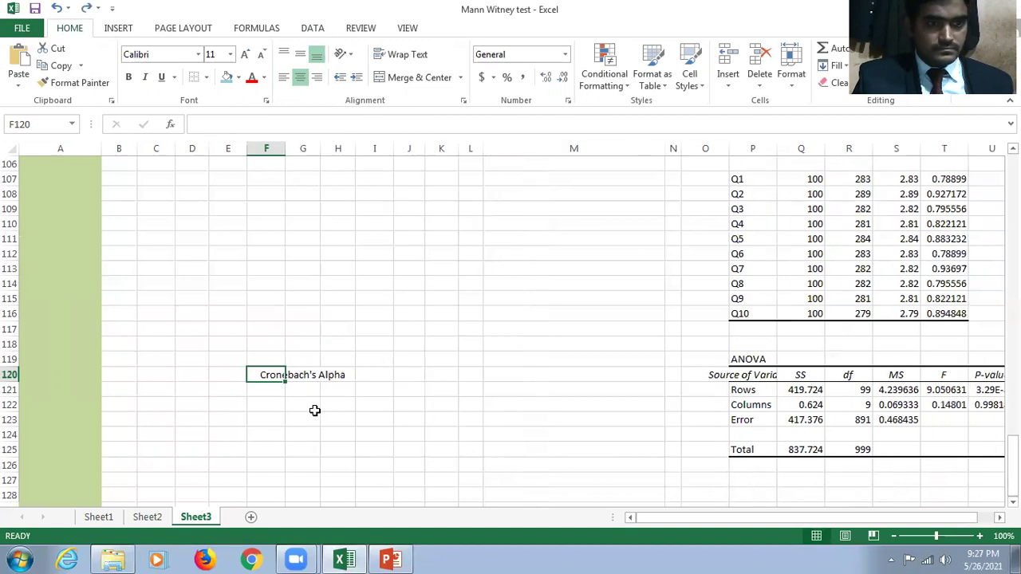
{"action": "left_click", "coordinate": [303, 410]}
{"action": "left_click_drag", "start_coordinate": [274, 378], "coordinate": [341, 372]}
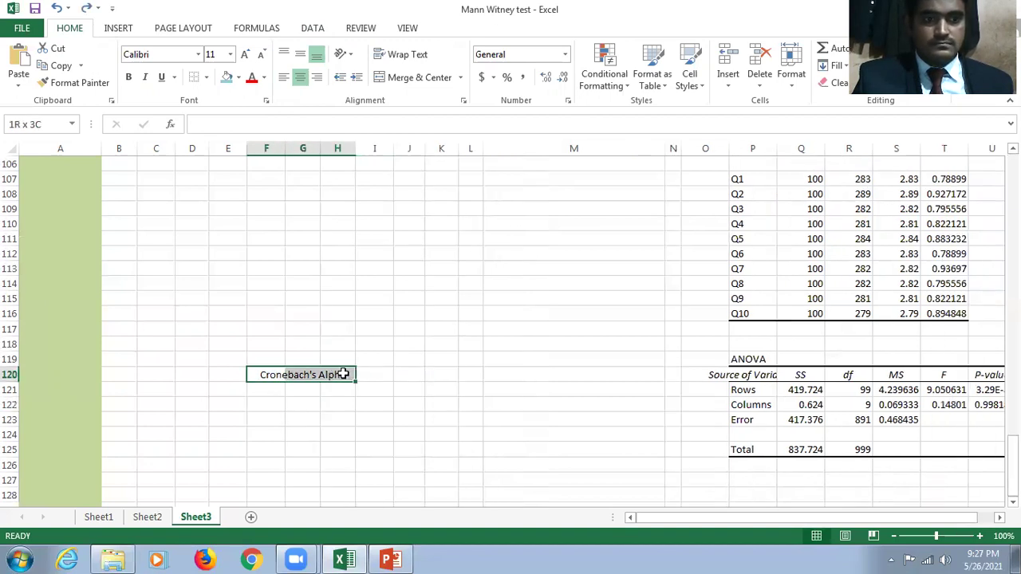
{"action": "left_click", "coordinate": [228, 77]}
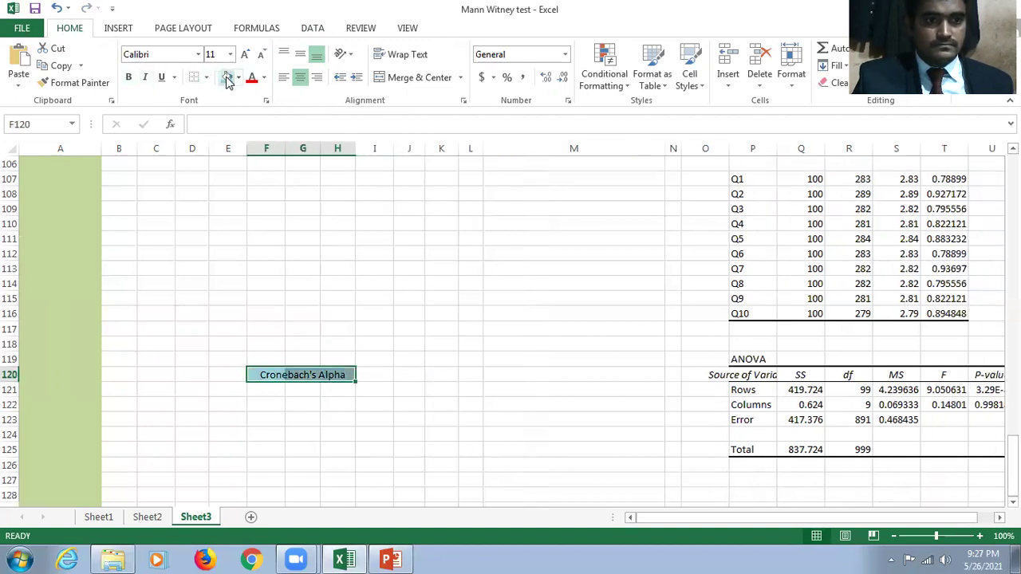
{"action": "left_click", "coordinate": [374, 413]}
- Enter =1-(S123/S121) in I120, giving a Cronbach's Alpha of 0.8895
{"action": "left_click", "coordinate": [383, 381]}
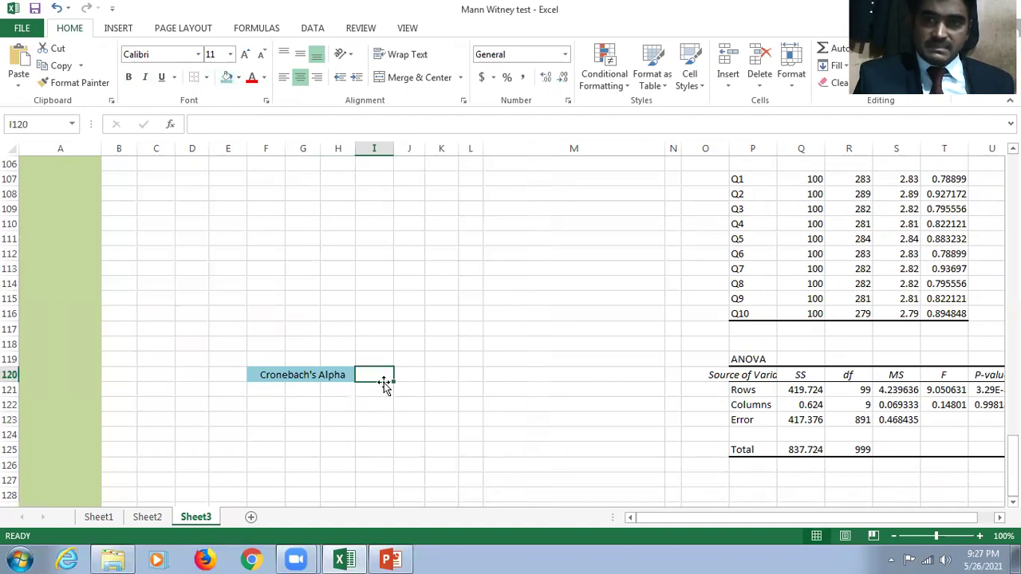
{"action": "type", "text": "="}
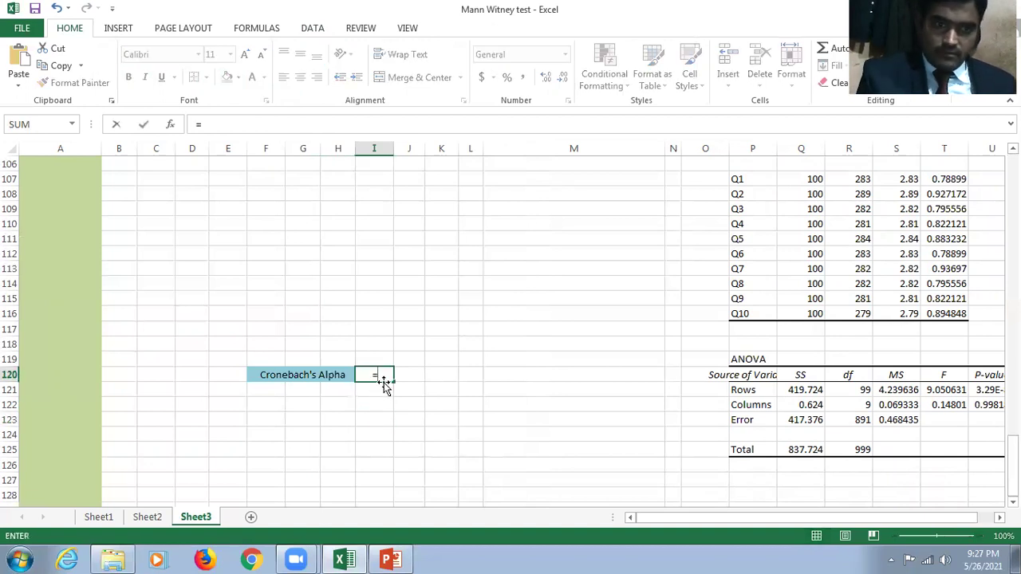
{"action": "type", "text": "1"}
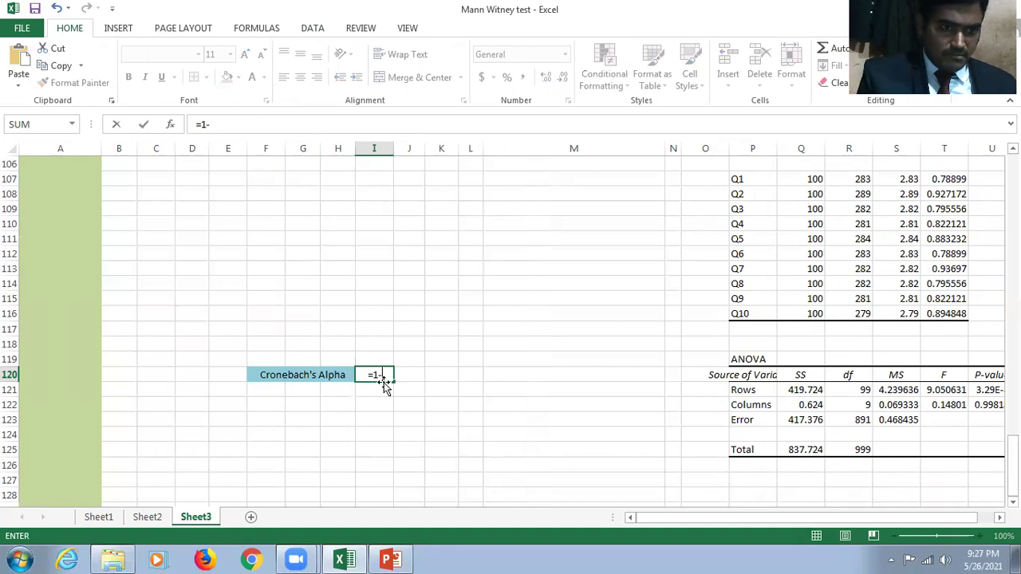
{"action": "type", "text": "-("}
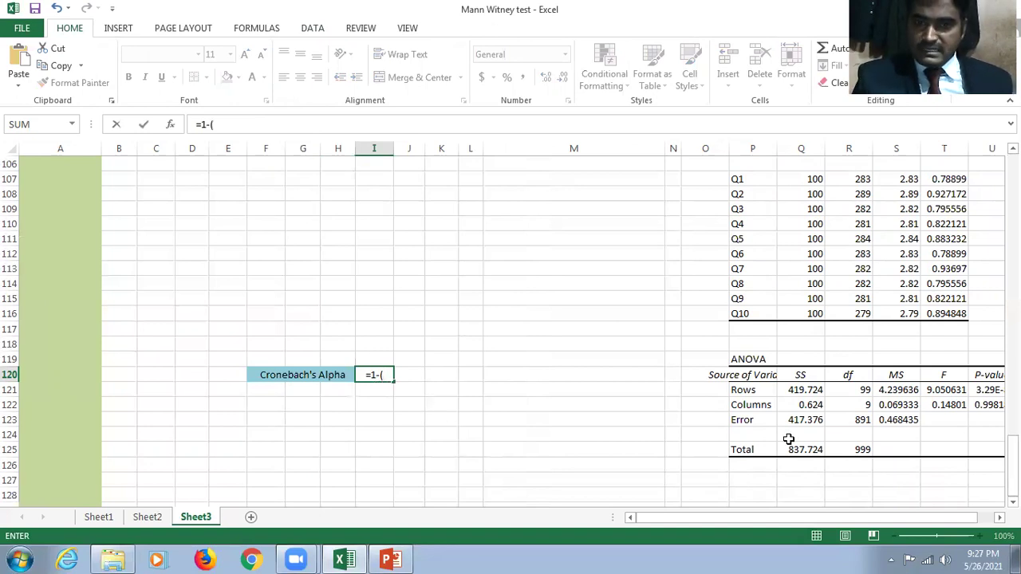
{"action": "left_click", "coordinate": [755, 420]}
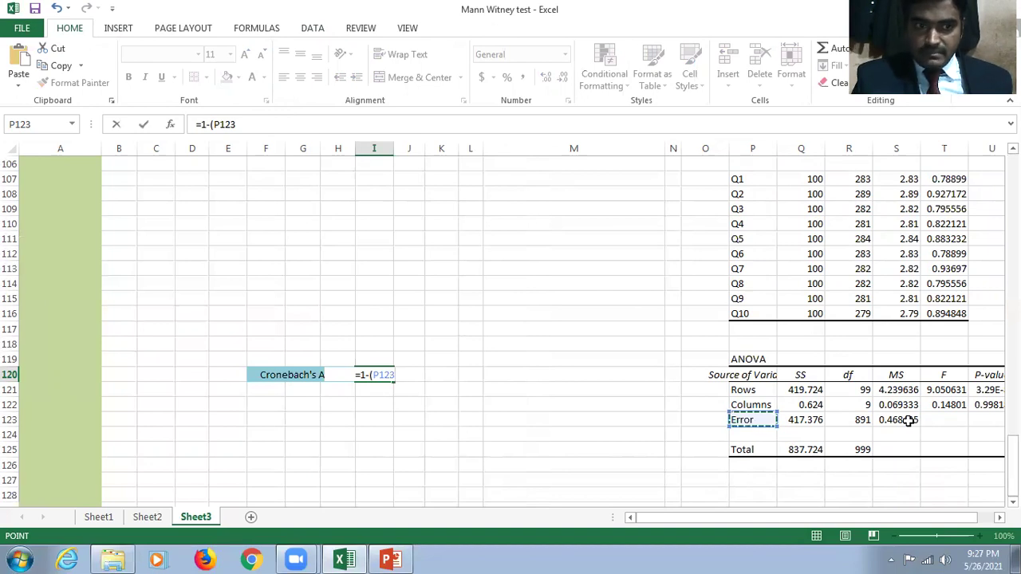
{"action": "key", "text": "Right"}
{"action": "key", "text": "Right"}
{"action": "key", "text": "Right"}
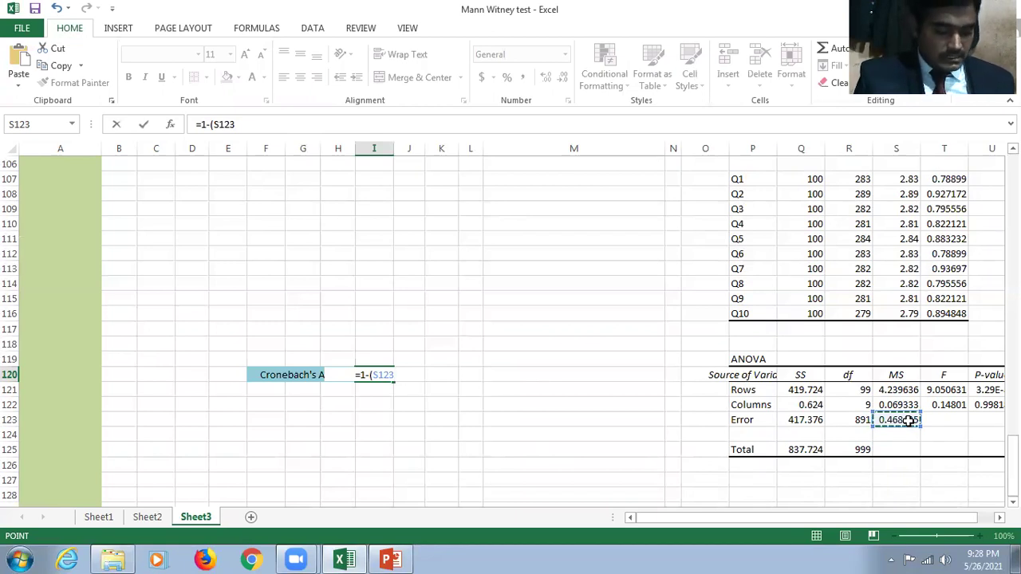
{"action": "type", "text": "/"}
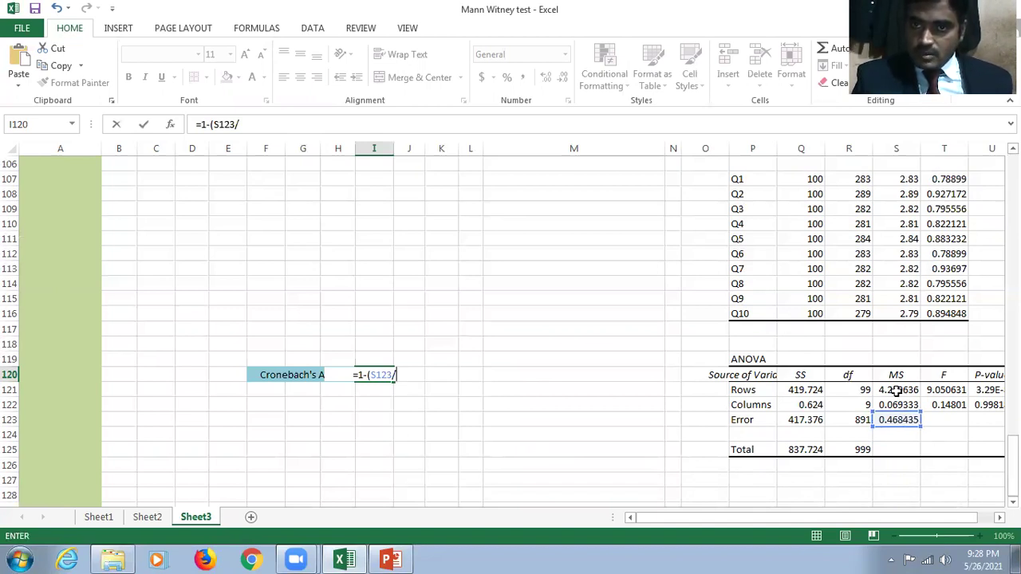
{"action": "left_click", "coordinate": [897, 390]}
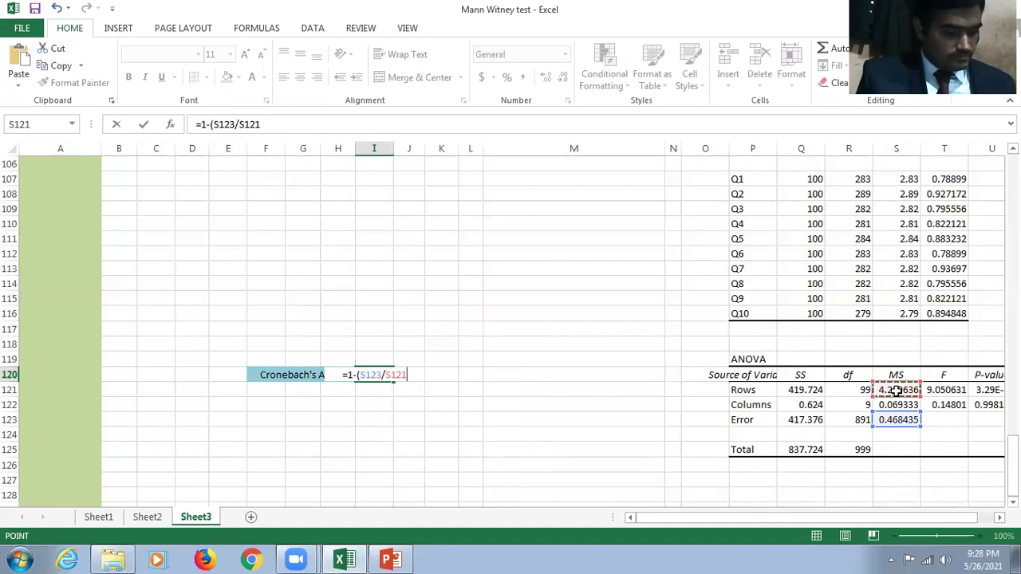
{"action": "type", "text": ")"}
{"action": "key", "text": "Return"}
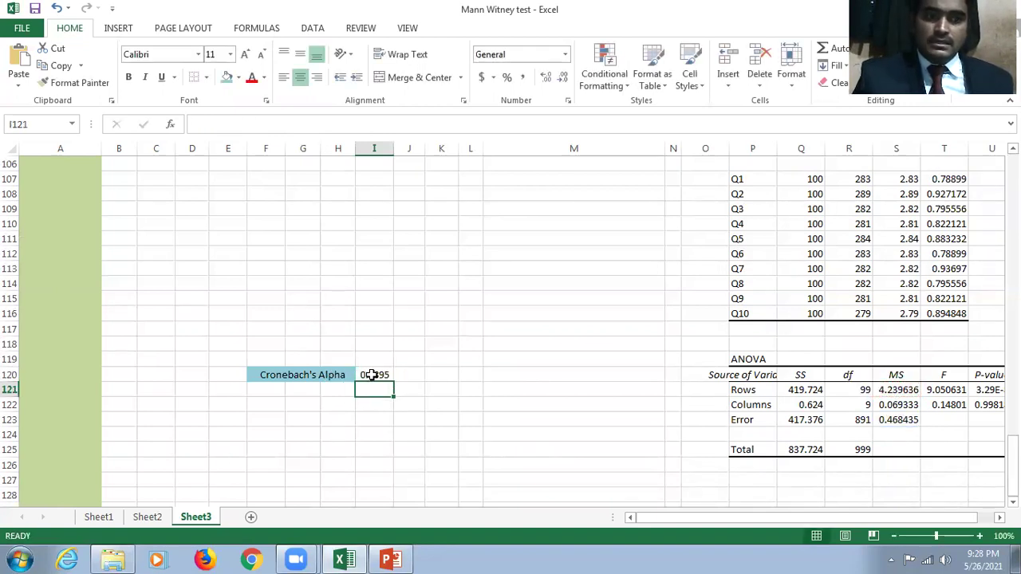
- Make the 0.8895 value in I120 bold at font size 12
{"action": "left_click", "coordinate": [369, 380]}
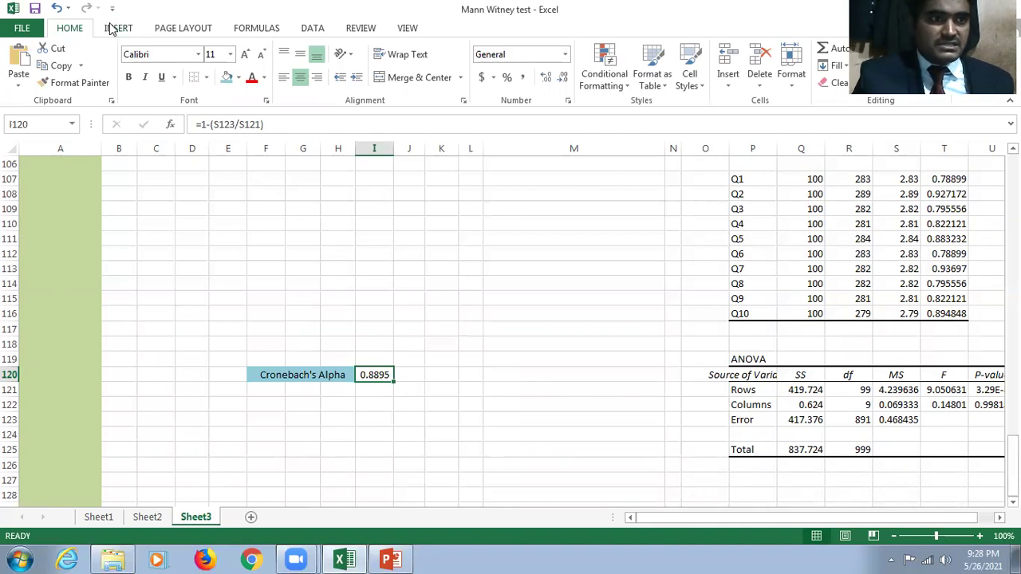
{"action": "left_click", "coordinate": [128, 80]}
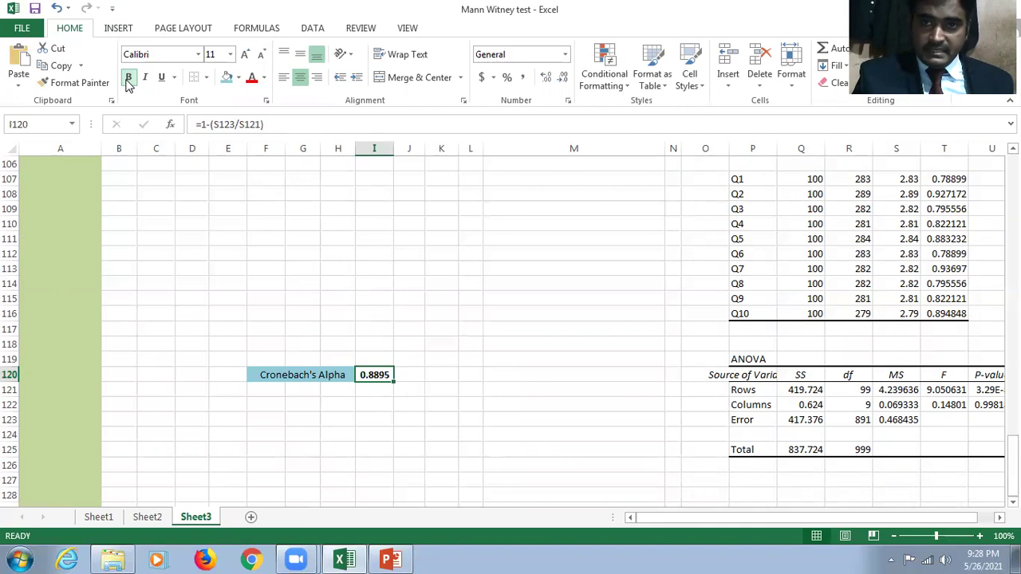
{"action": "left_click_drag", "start_coordinate": [296, 375], "coordinate": [358, 378]}
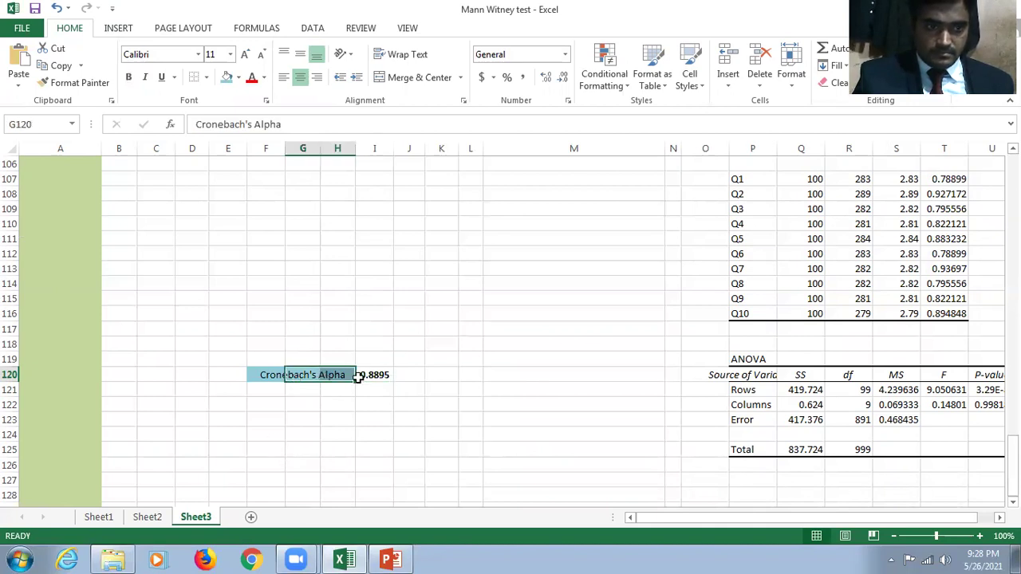
{"action": "left_click", "coordinate": [372, 376]}
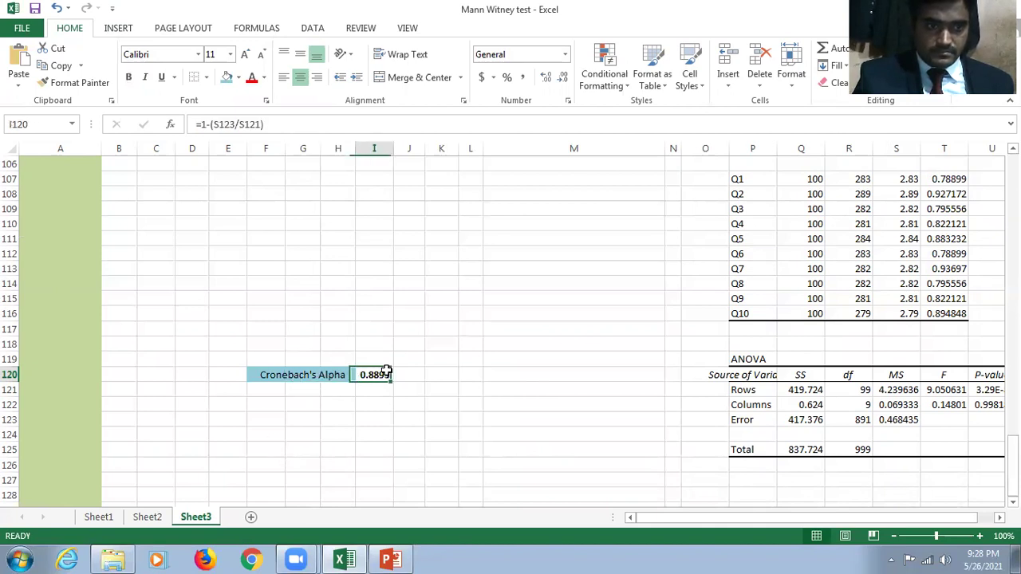
{"action": "left_click", "coordinate": [231, 56]}
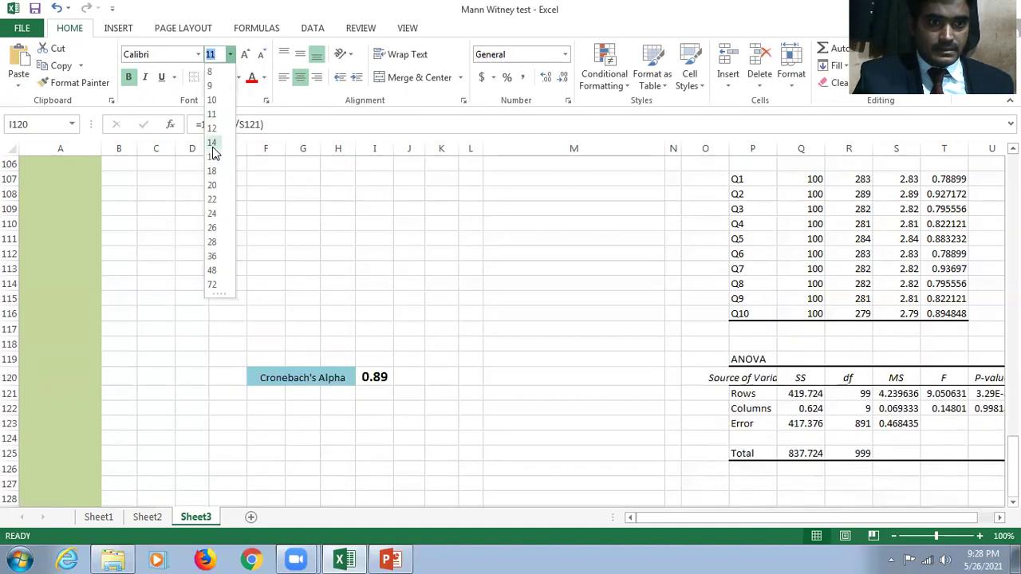
{"action": "left_click", "coordinate": [212, 129]}
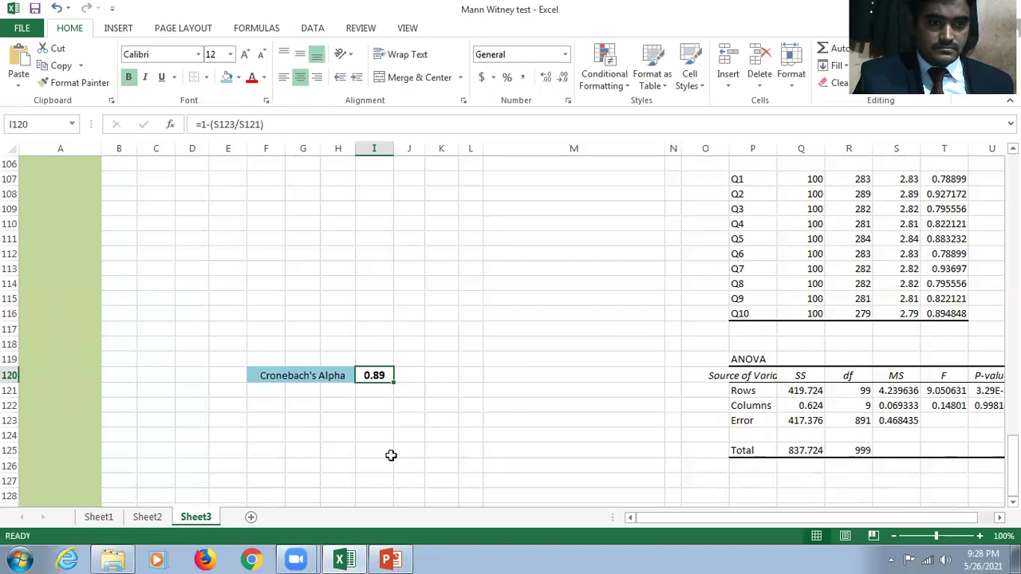
{"action": "left_click", "coordinate": [373, 392]}
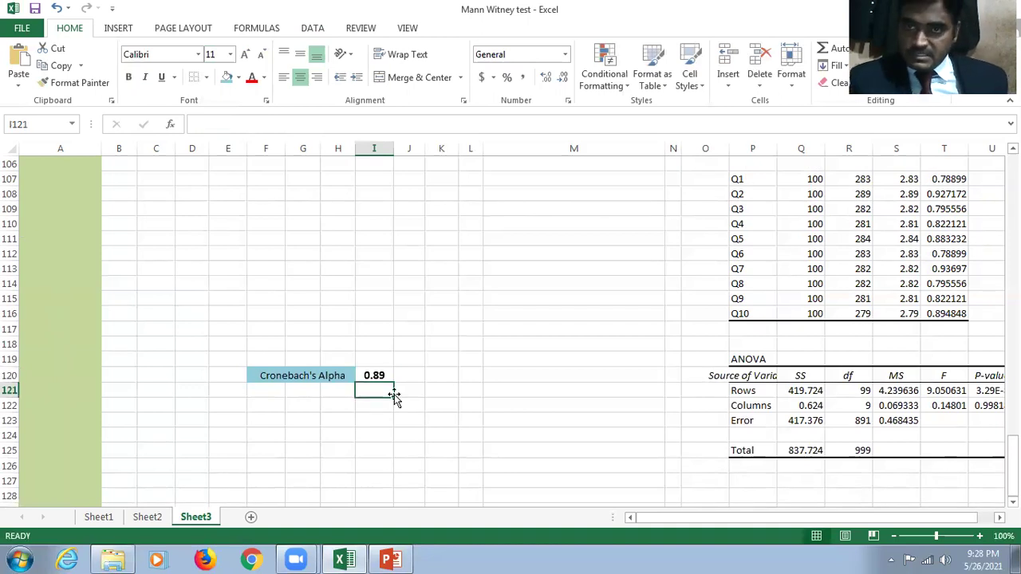
- Make the Cronebach's Alpha label in F120:H120 bold at font size 12
{"action": "left_click", "coordinate": [294, 377]}
{"action": "left_click_drag", "start_coordinate": [254, 372], "coordinate": [337, 373]}
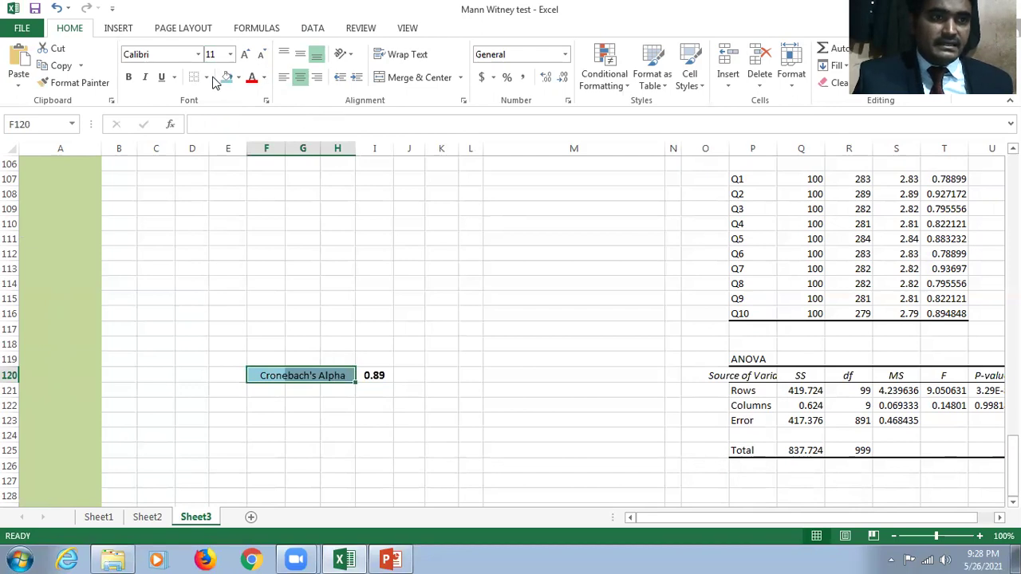
{"action": "left_click", "coordinate": [230, 54]}
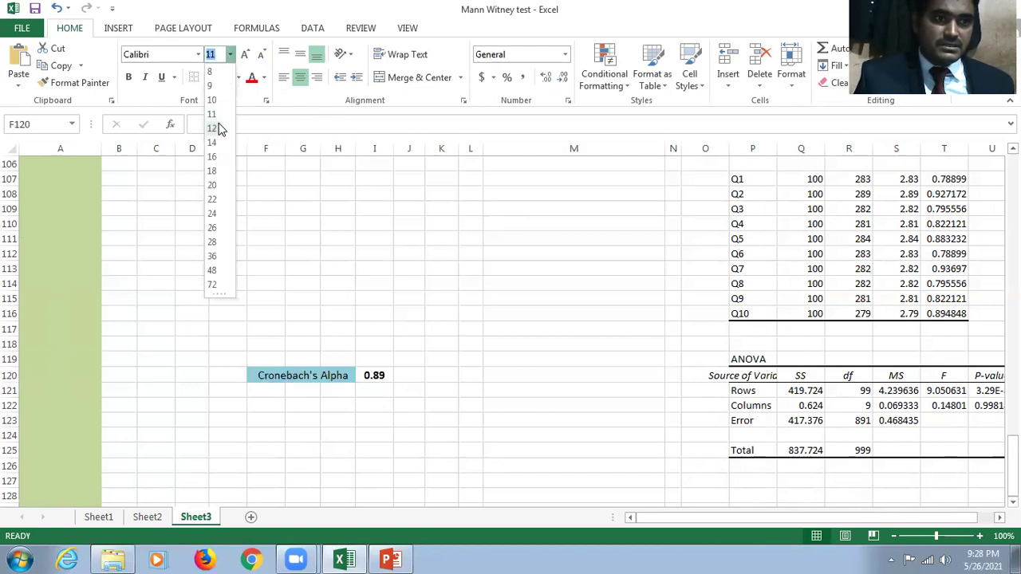
{"action": "left_click", "coordinate": [214, 128]}
{"action": "left_click", "coordinate": [128, 78]}
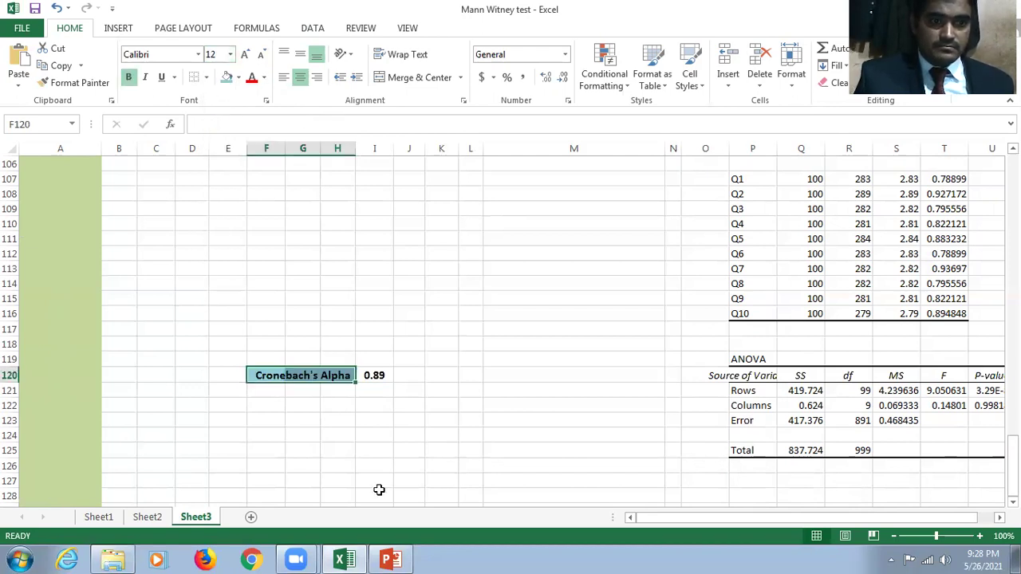
{"action": "left_click_drag", "start_coordinate": [337, 435], "coordinate": [337, 421]}
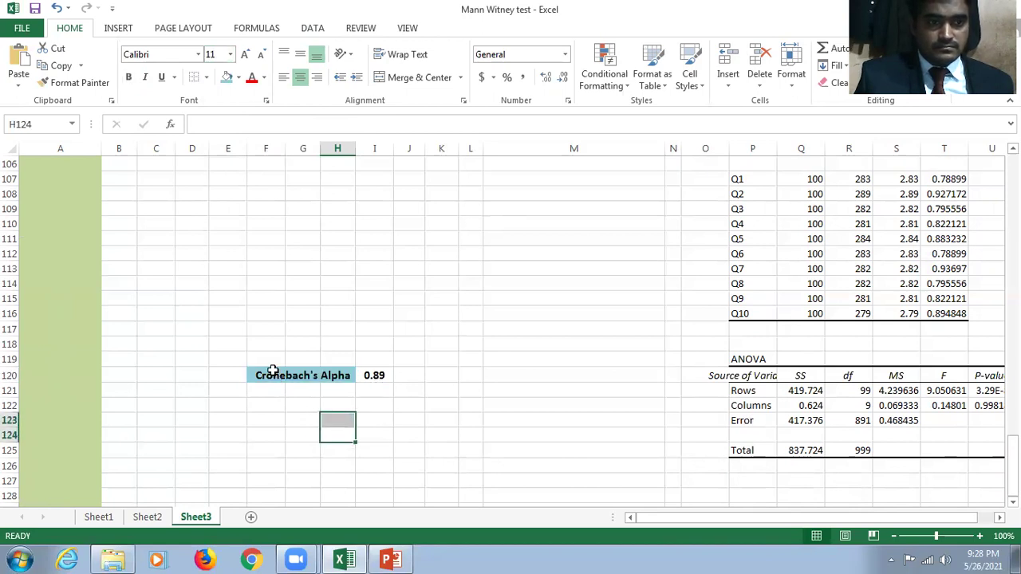
- Enlarge F120:I120 to font size 18 and widen columns H and I to fit
{"action": "left_click_drag", "start_coordinate": [275, 377], "coordinate": [371, 375]}
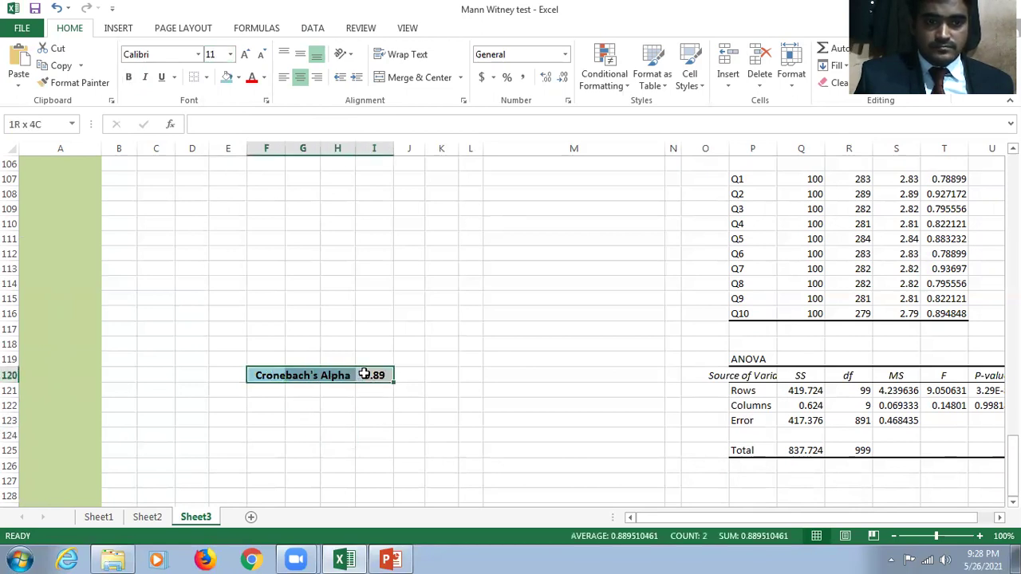
{"action": "left_click", "coordinate": [229, 54]}
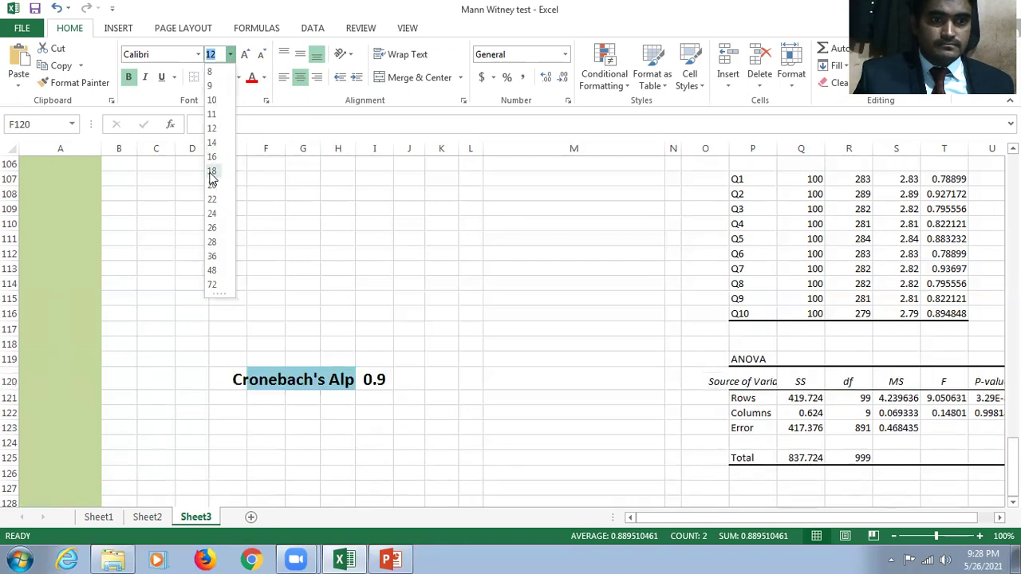
{"action": "left_click", "coordinate": [211, 171]}
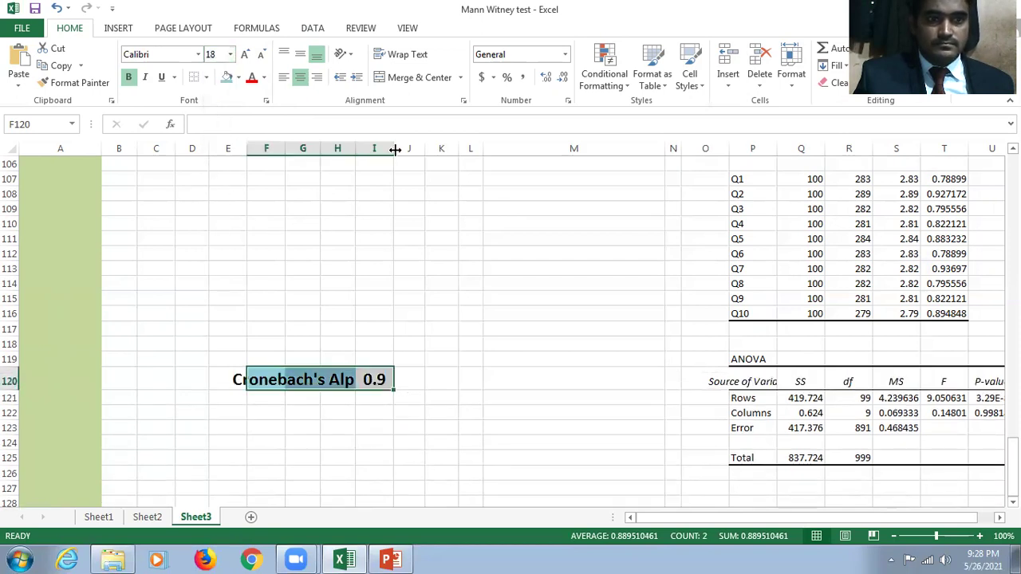
{"action": "left_click_drag", "start_coordinate": [394, 148], "coordinate": [417, 156]}
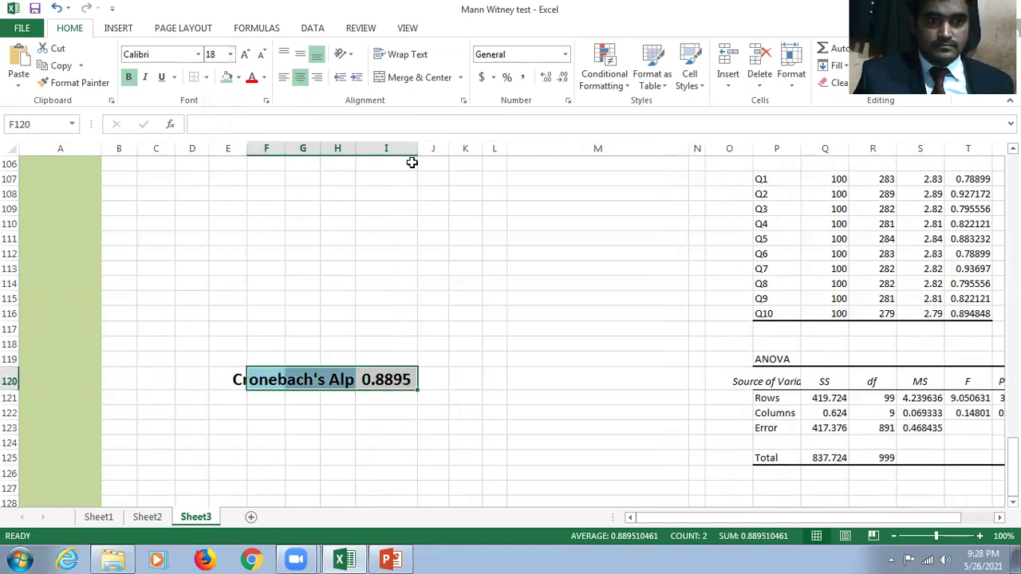
{"action": "left_click", "coordinate": [381, 415]}
{"action": "left_click_drag", "start_coordinate": [355, 148], "coordinate": [392, 157]}
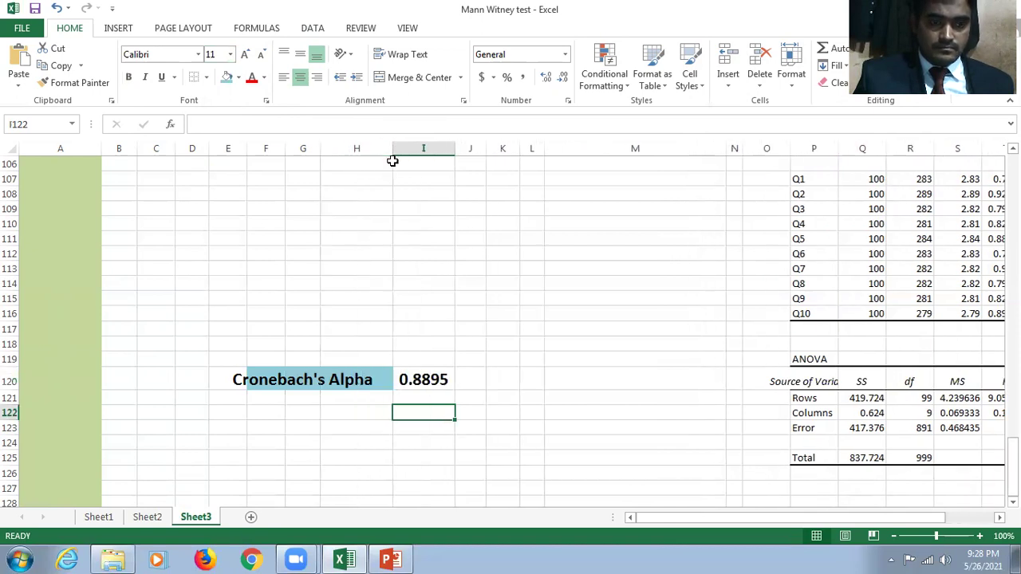
{"action": "left_click", "coordinate": [503, 424]}
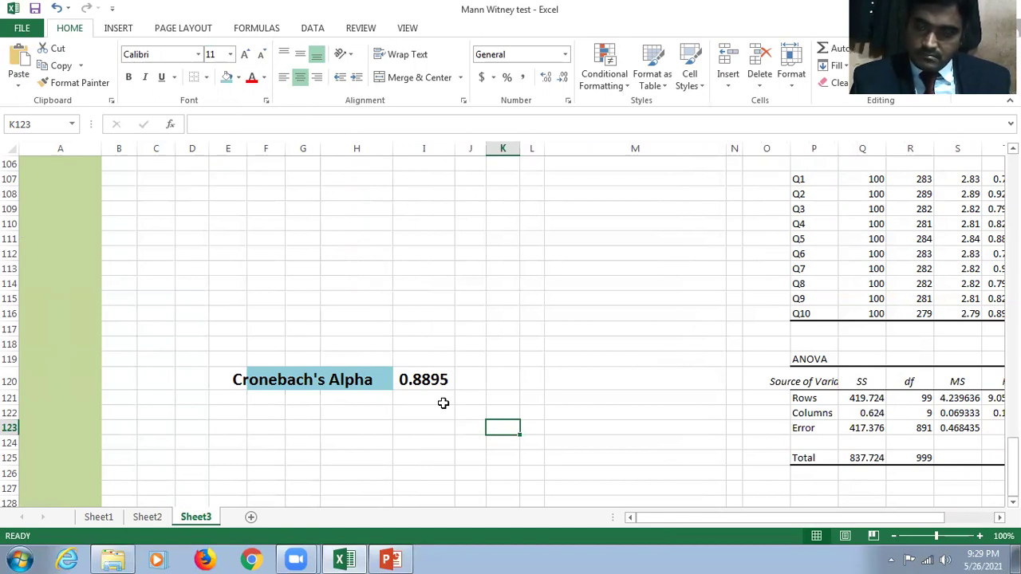
{"action": "scroll", "coordinate": [443, 403], "scroll_direction": "up", "scroll_amount": 2}
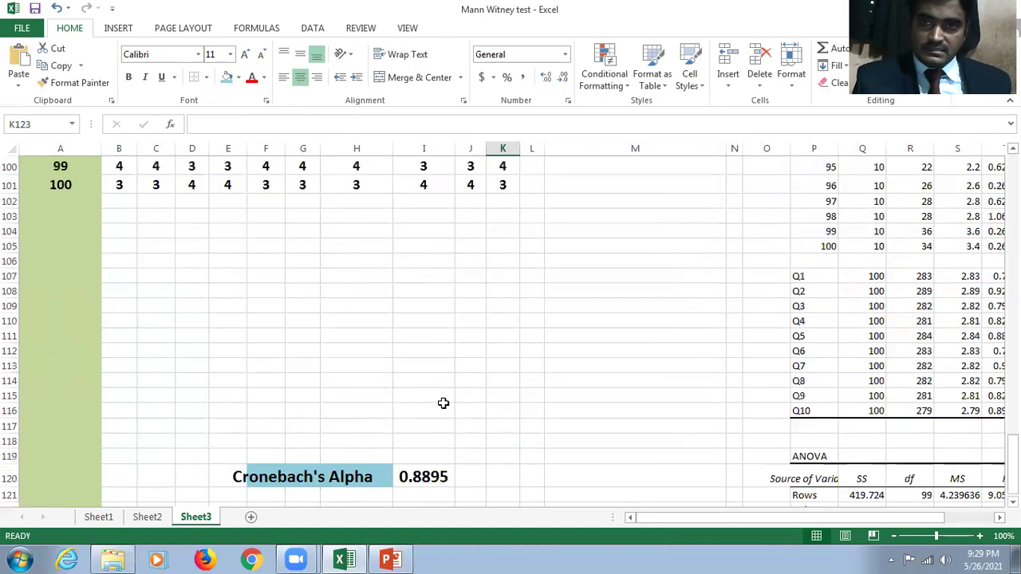
{"action": "scroll", "coordinate": [444, 402], "scroll_direction": "down", "scroll_amount": 2}
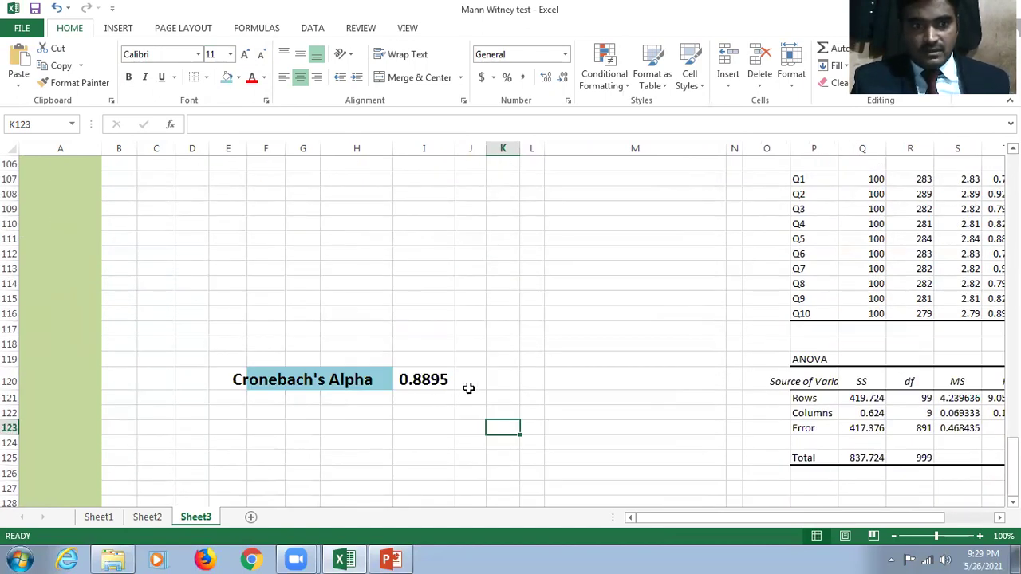
{"action": "scroll", "coordinate": [469, 389], "scroll_direction": "up", "scroll_amount": 20}
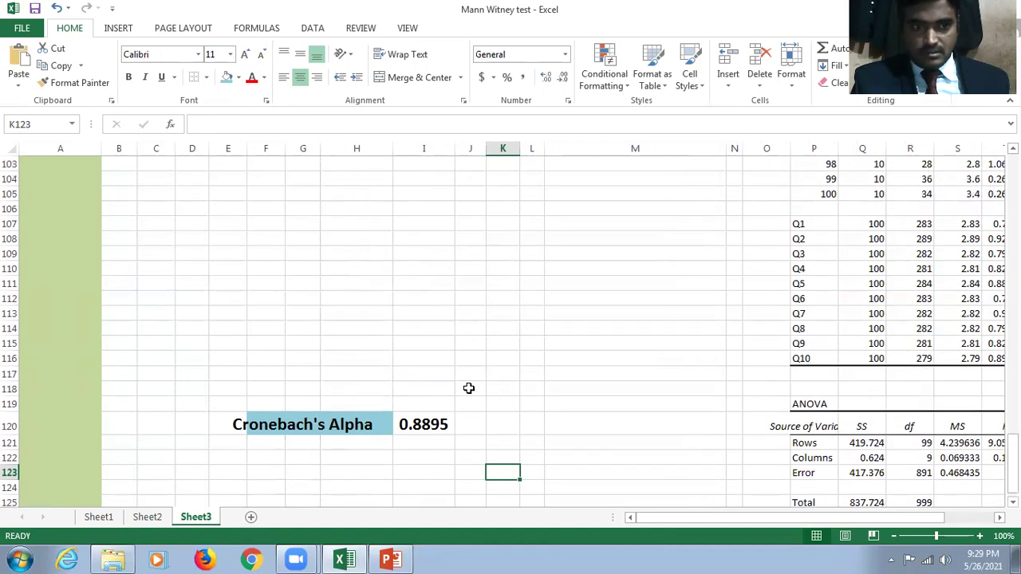
{"action": "scroll", "coordinate": [469, 389], "scroll_direction": "up", "scroll_amount": 15}
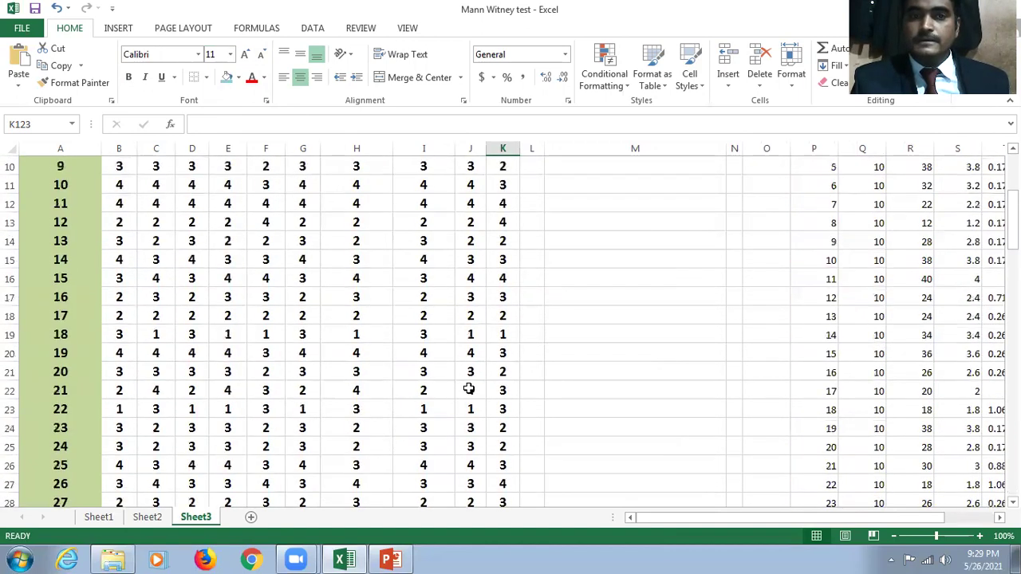